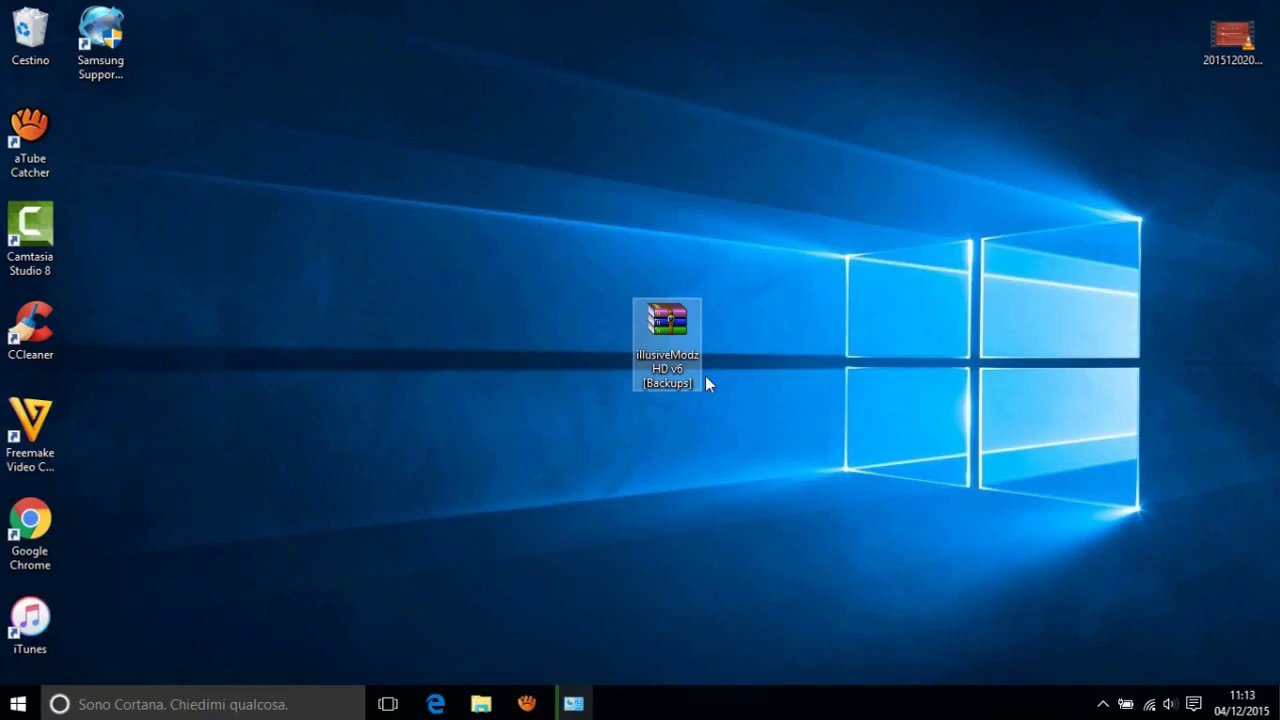
Open the illusiveModzHD v6 [Backups] archive and start choosing another app on this PC to open PutPSNHere.cfg.
double_click(704, 376)
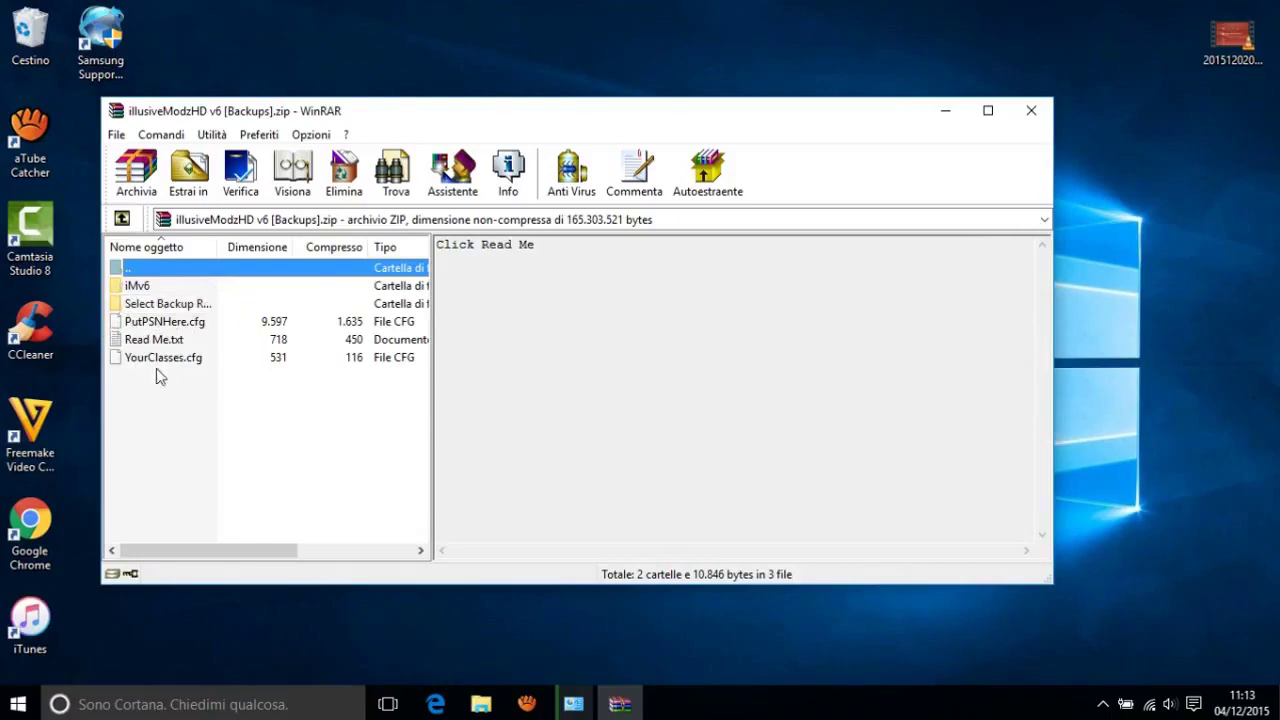
left_click(186, 327)
right_click(186, 327)
left_click(165, 325)
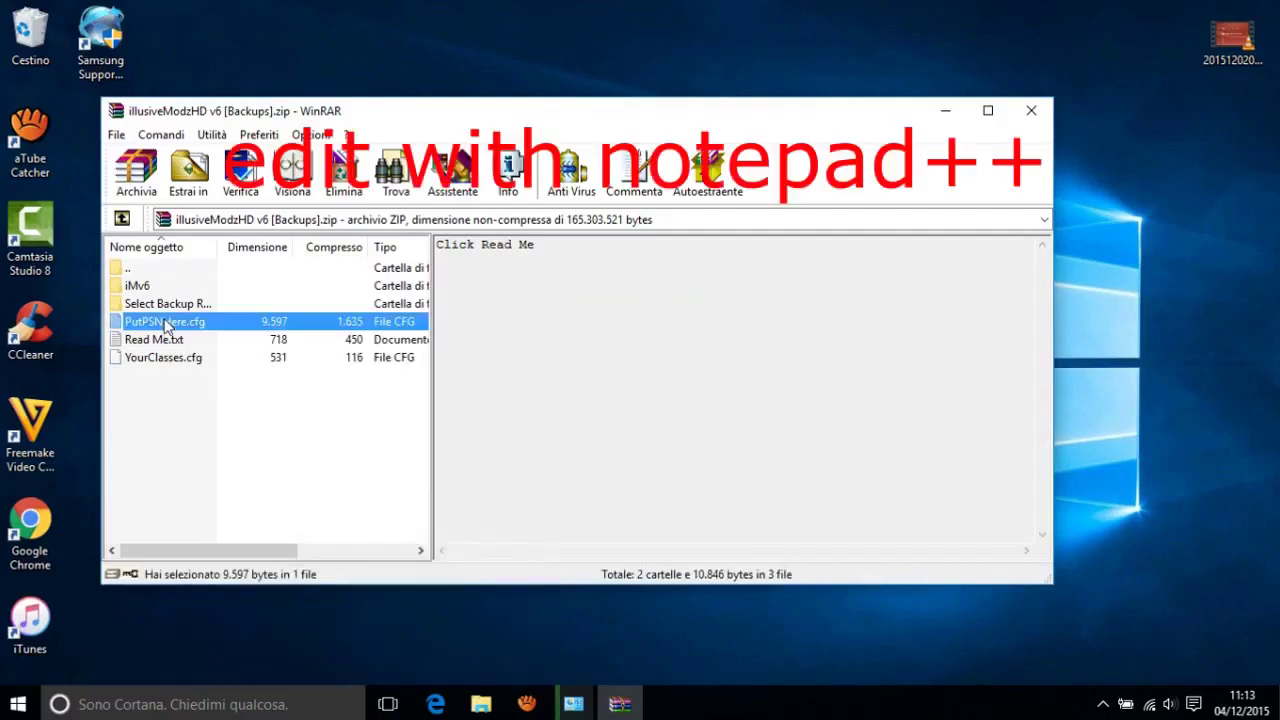
double_click(167, 327)
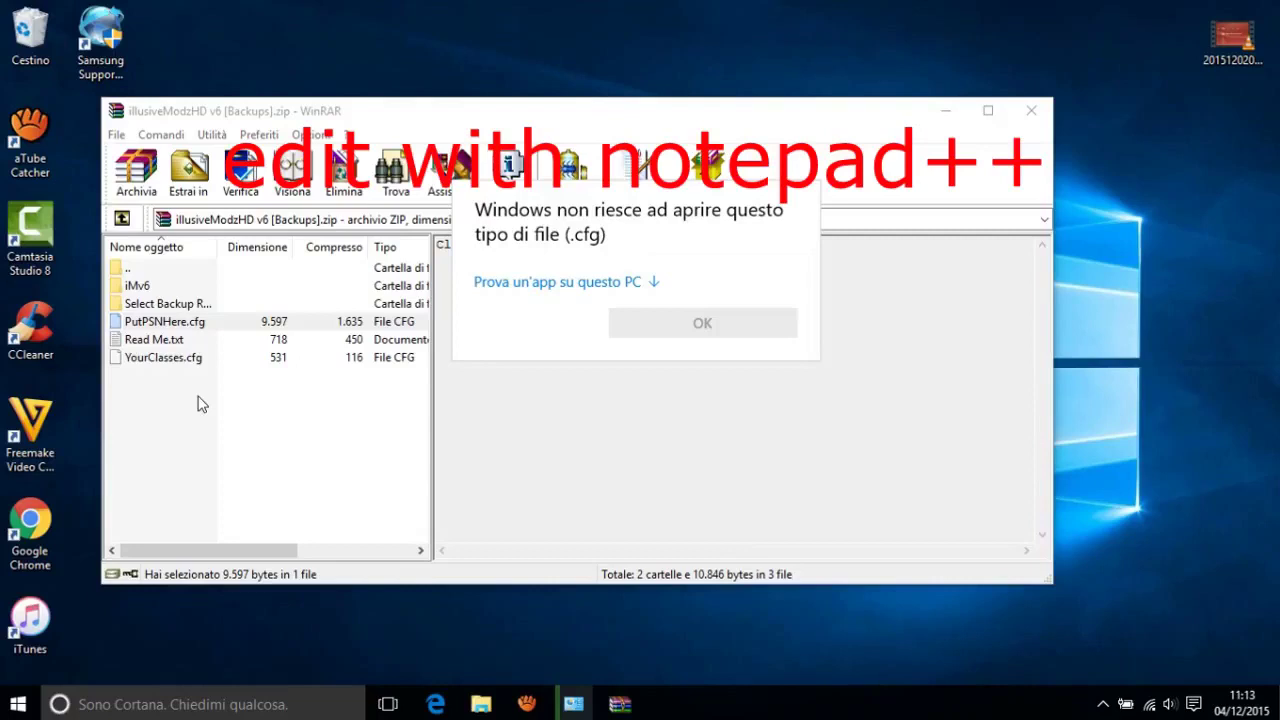
left_click(567, 285)
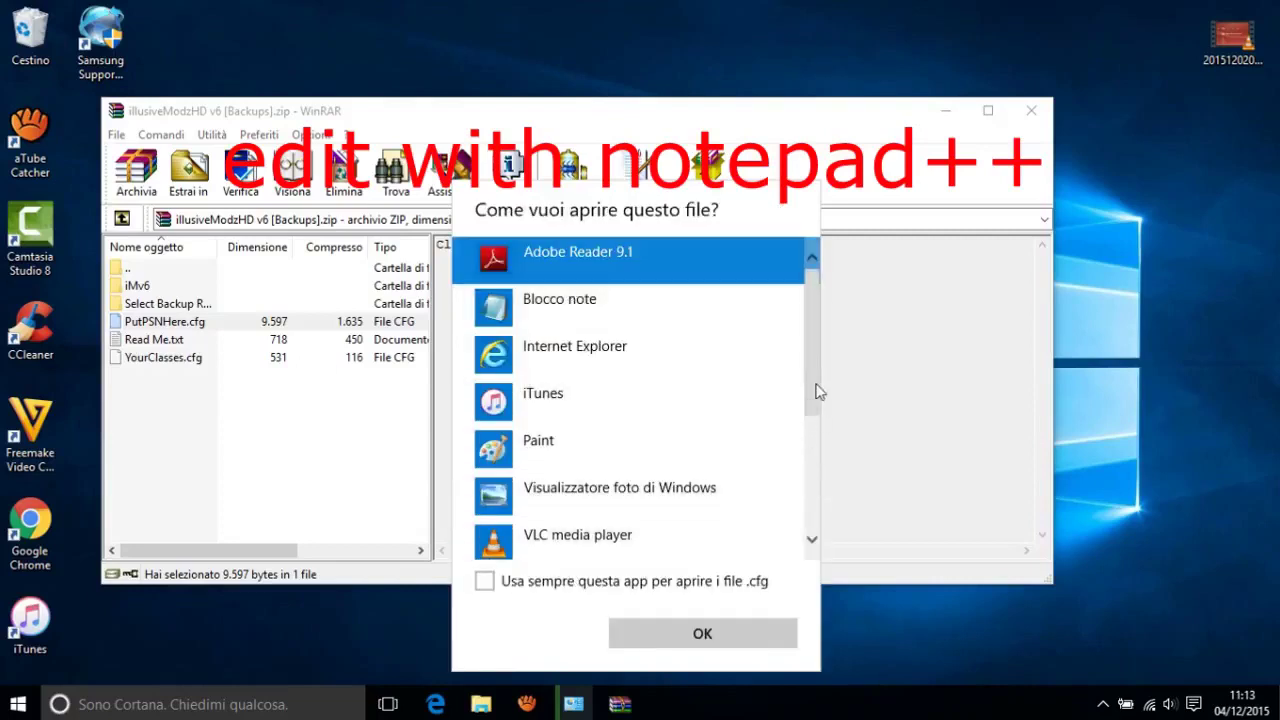
left_click_drag(816, 390, 820, 575)
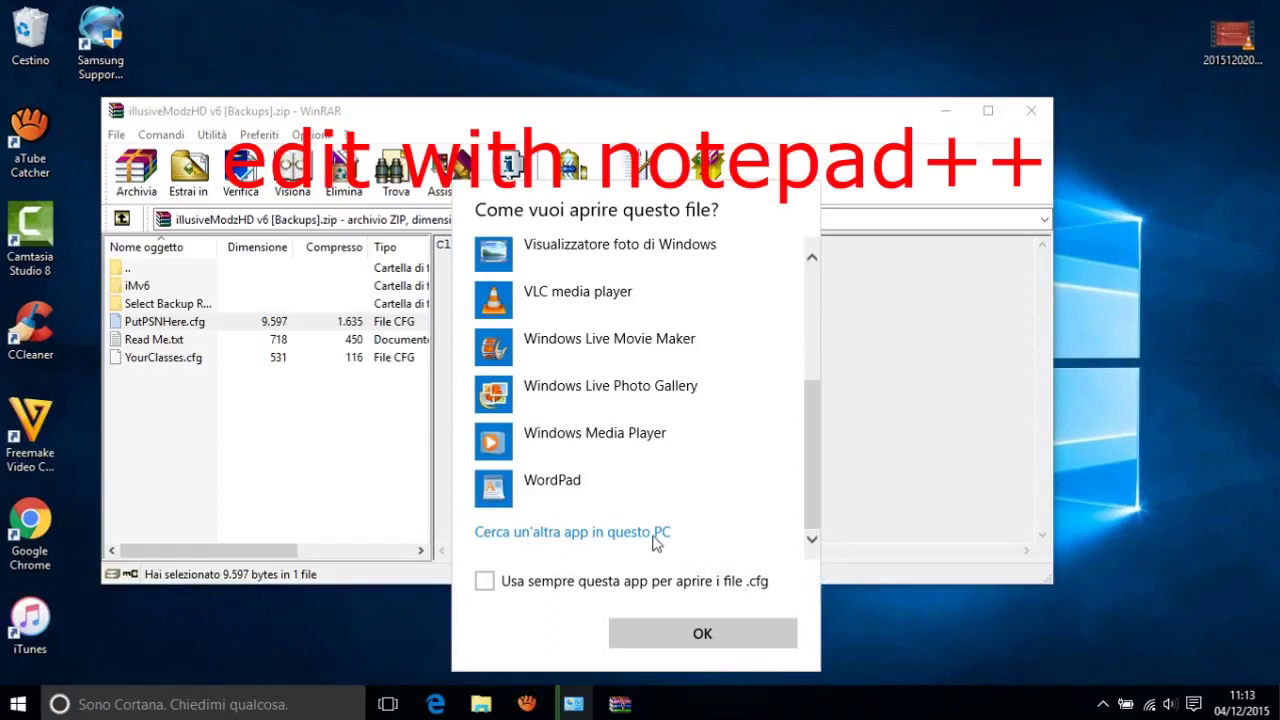
left_click(598, 531)
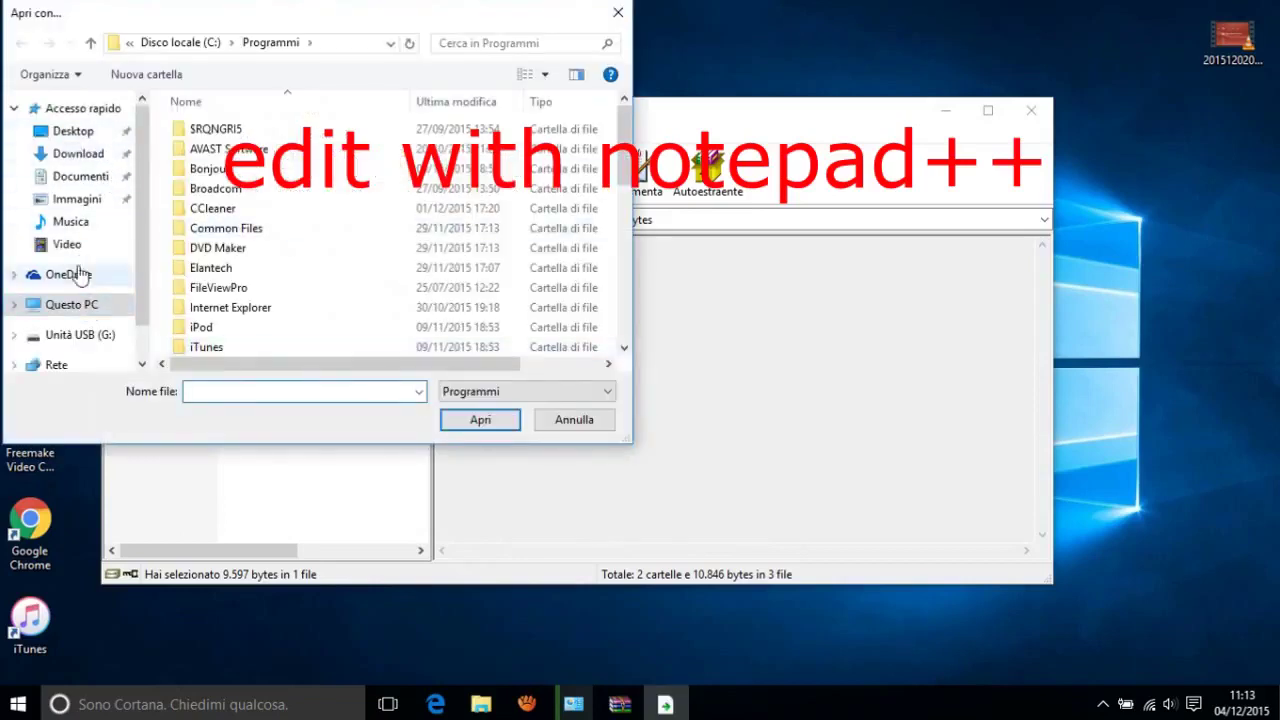
Open PutPSNHere.cfg with the notepad++ application from the Notepad++ folder in Programmi (x86) on drive C.
left_click(72, 305)
scroll(250, 320, "down", 3)
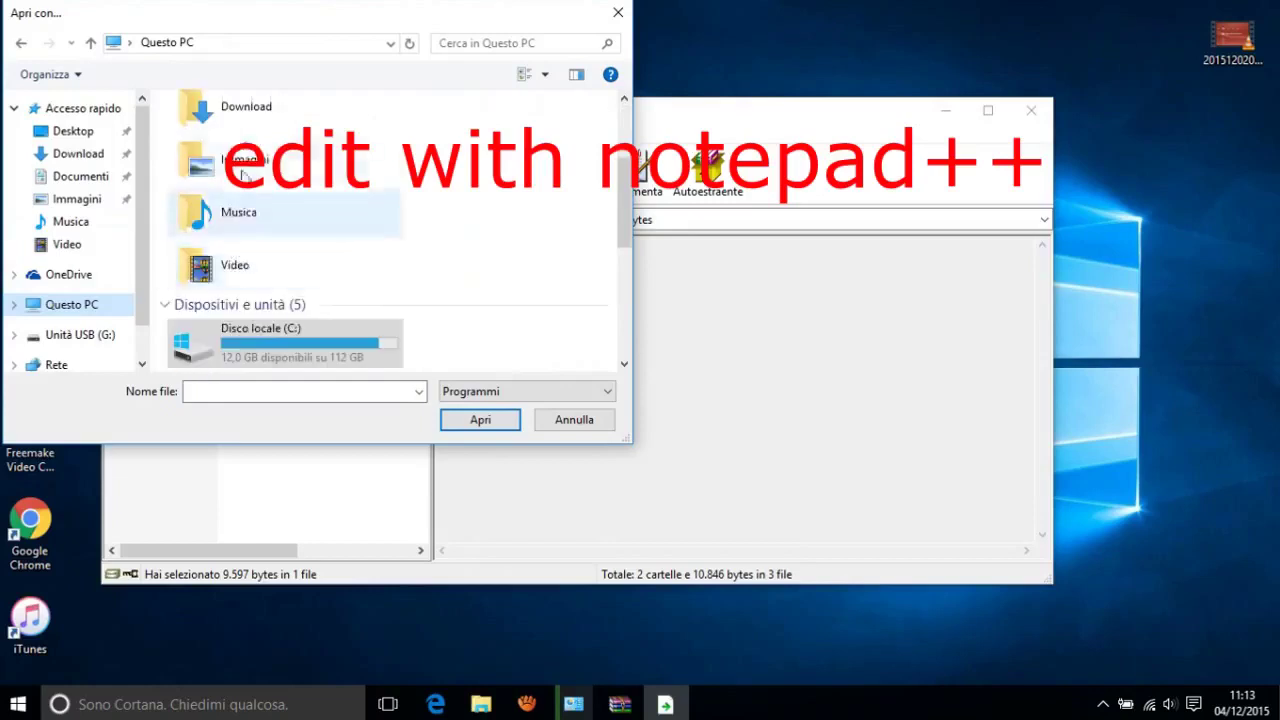
double_click(266, 342)
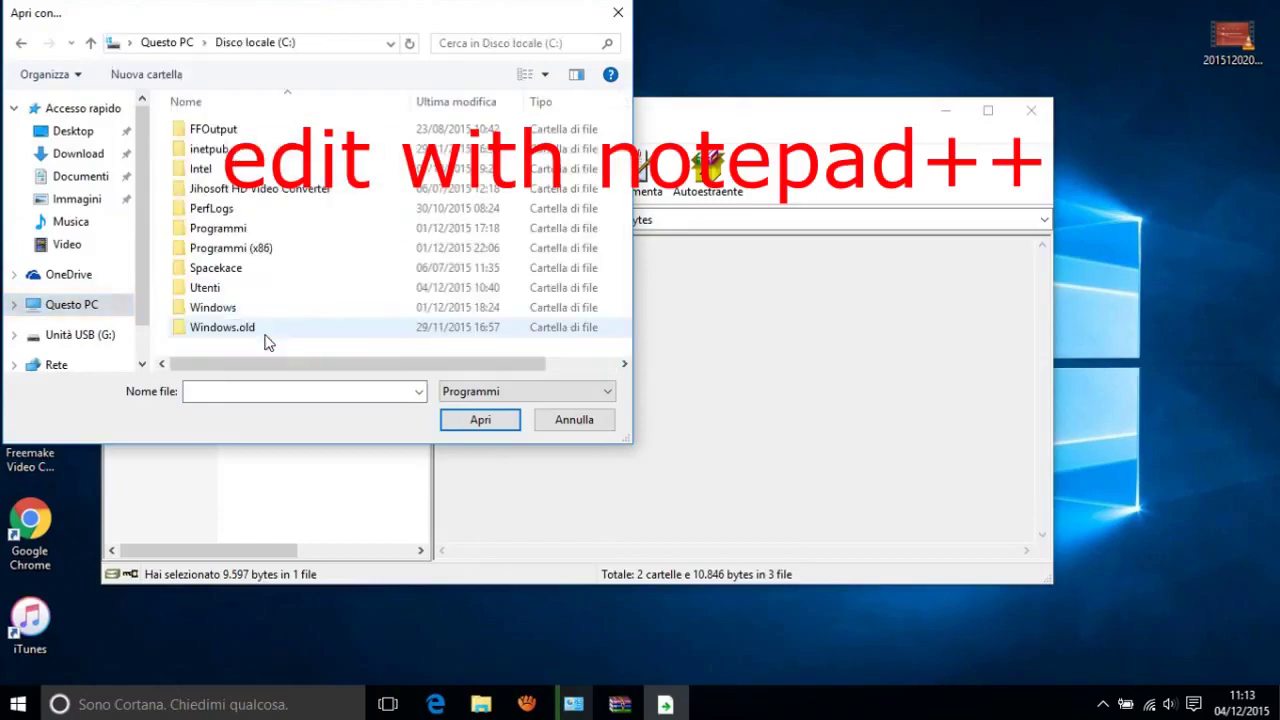
double_click(283, 248)
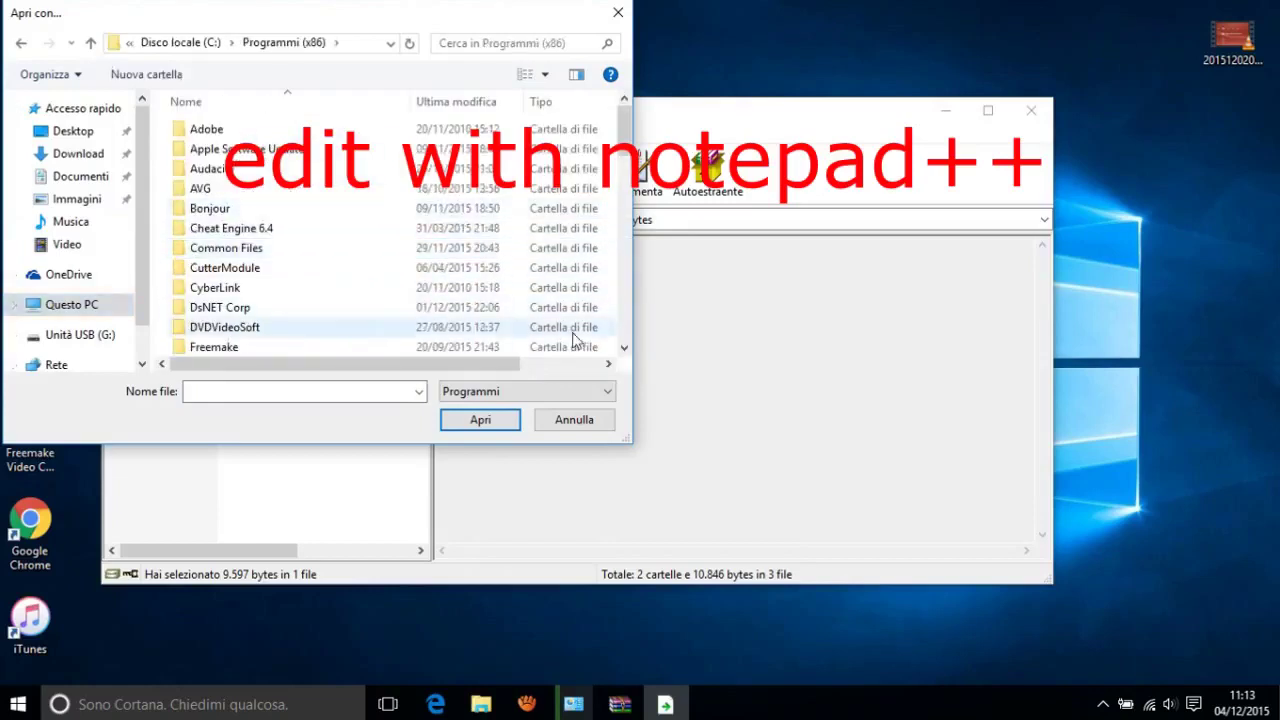
left_click_drag(624, 348, 624, 348)
left_click(294, 289)
left_click(466, 420)
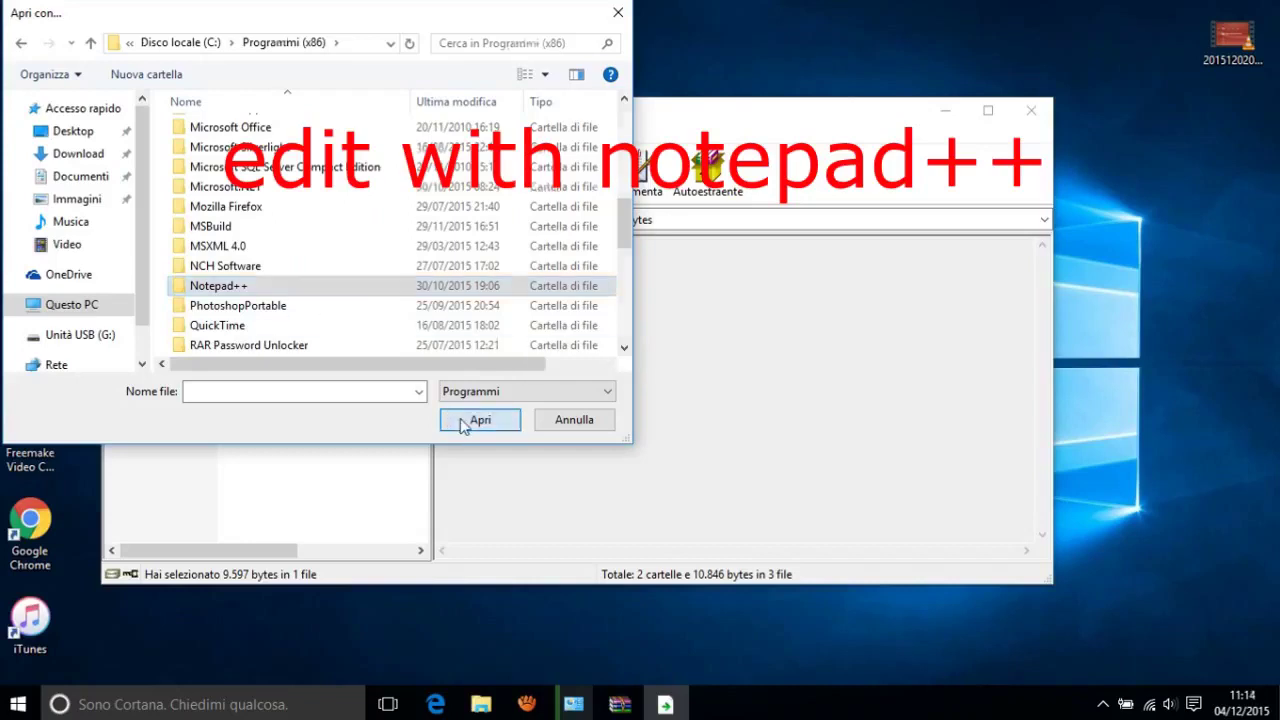
left_click(262, 190)
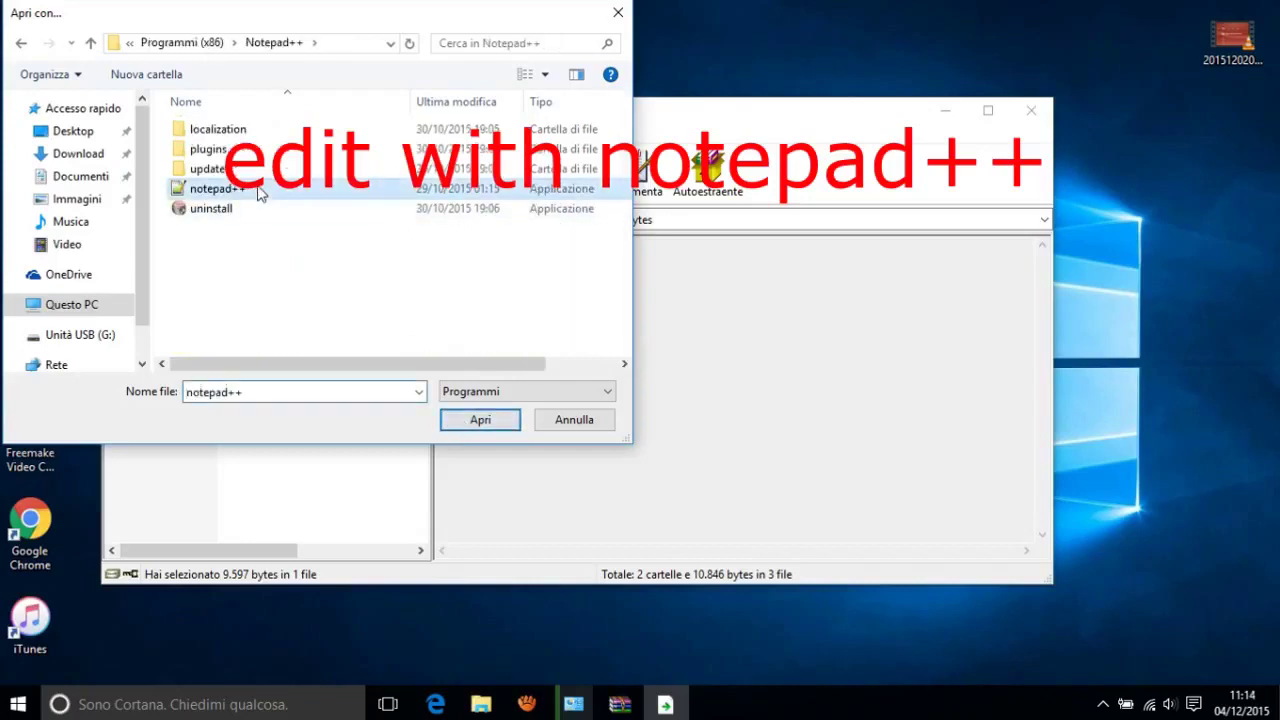
left_click(470, 425)
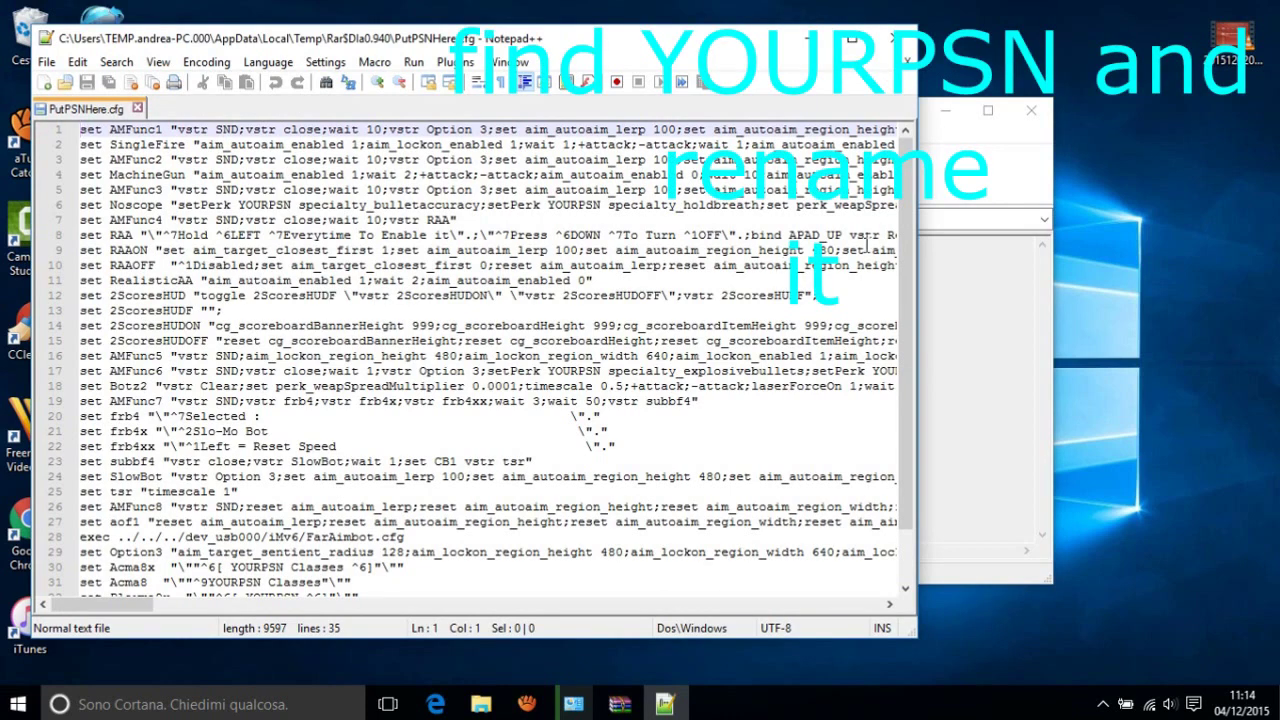
Replace every occurrence of YOURPSN in PutPSNHere.cfg with the player's PSN ID.
scroll(908, 232, "down", 2)
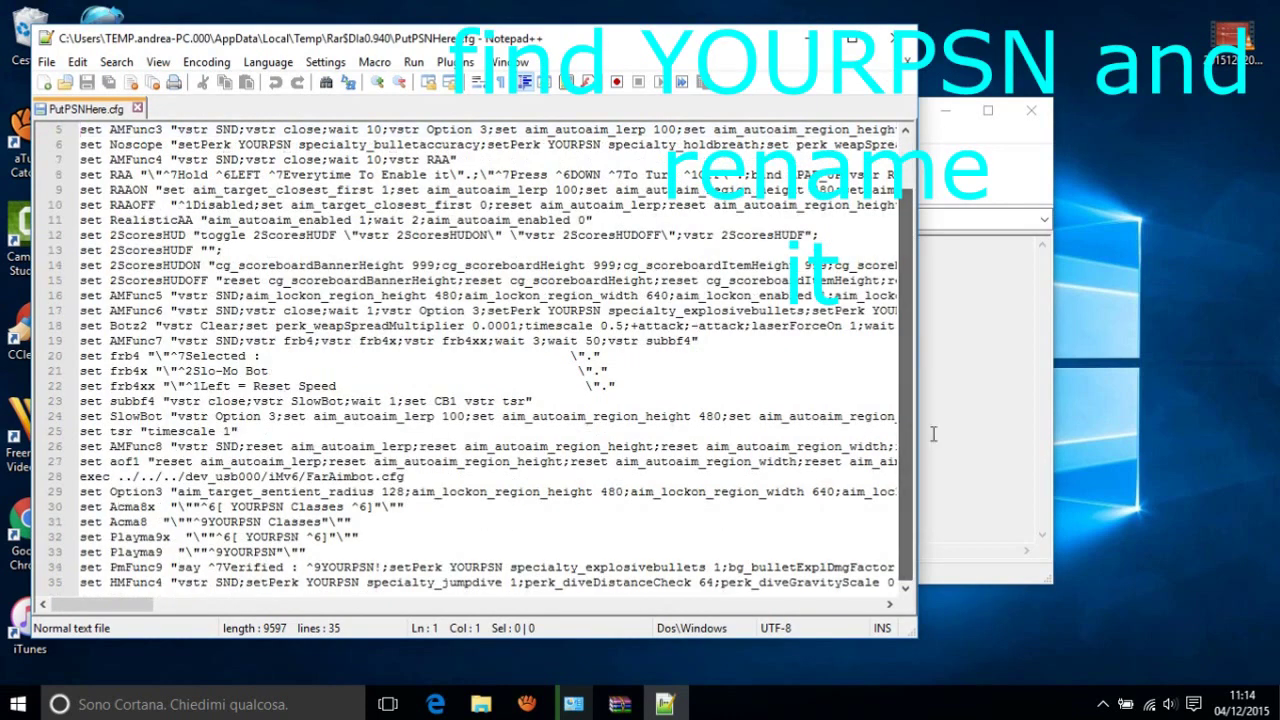
left_click_drag(375, 567, 326, 567)
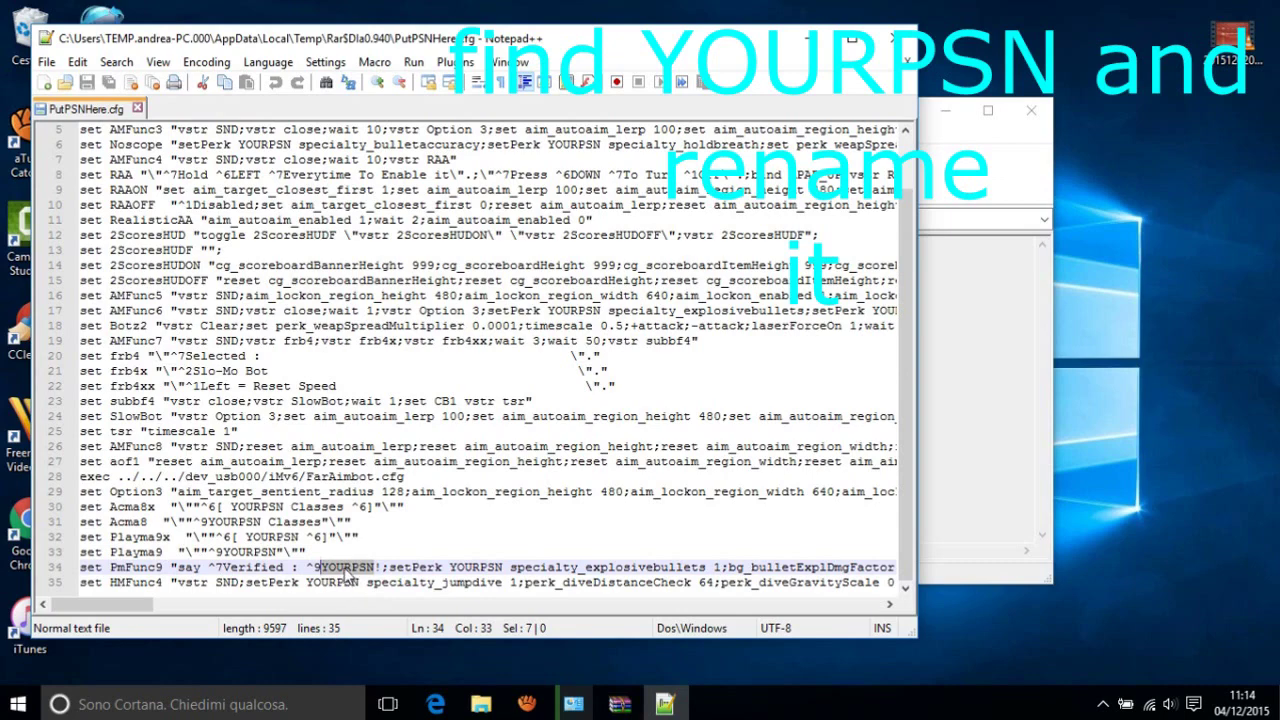
left_click(116, 62)
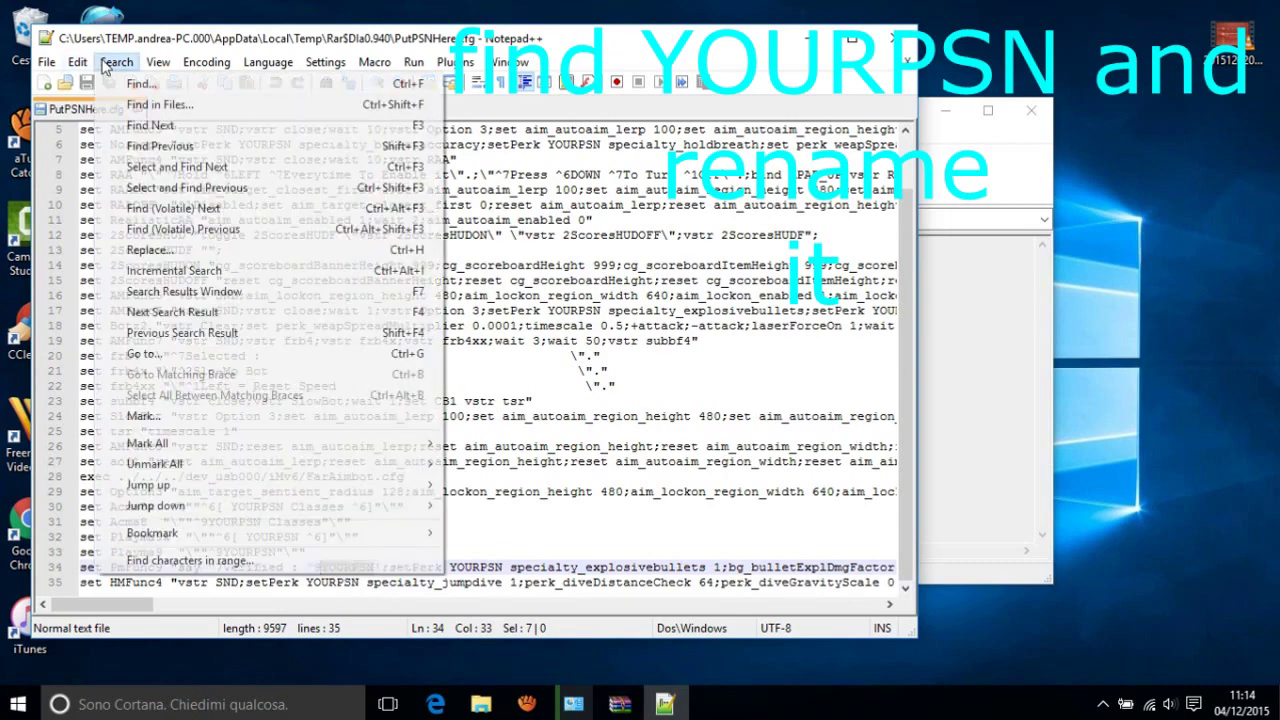
left_click(146, 110)
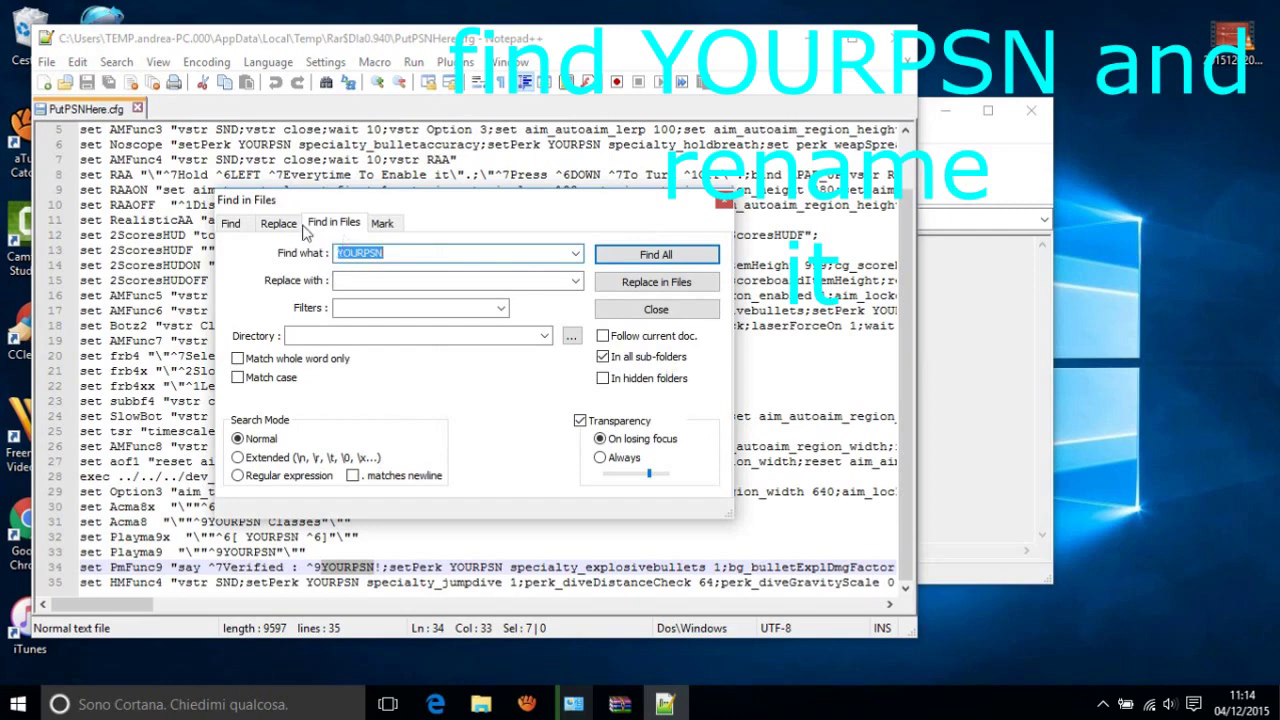
left_click(284, 224)
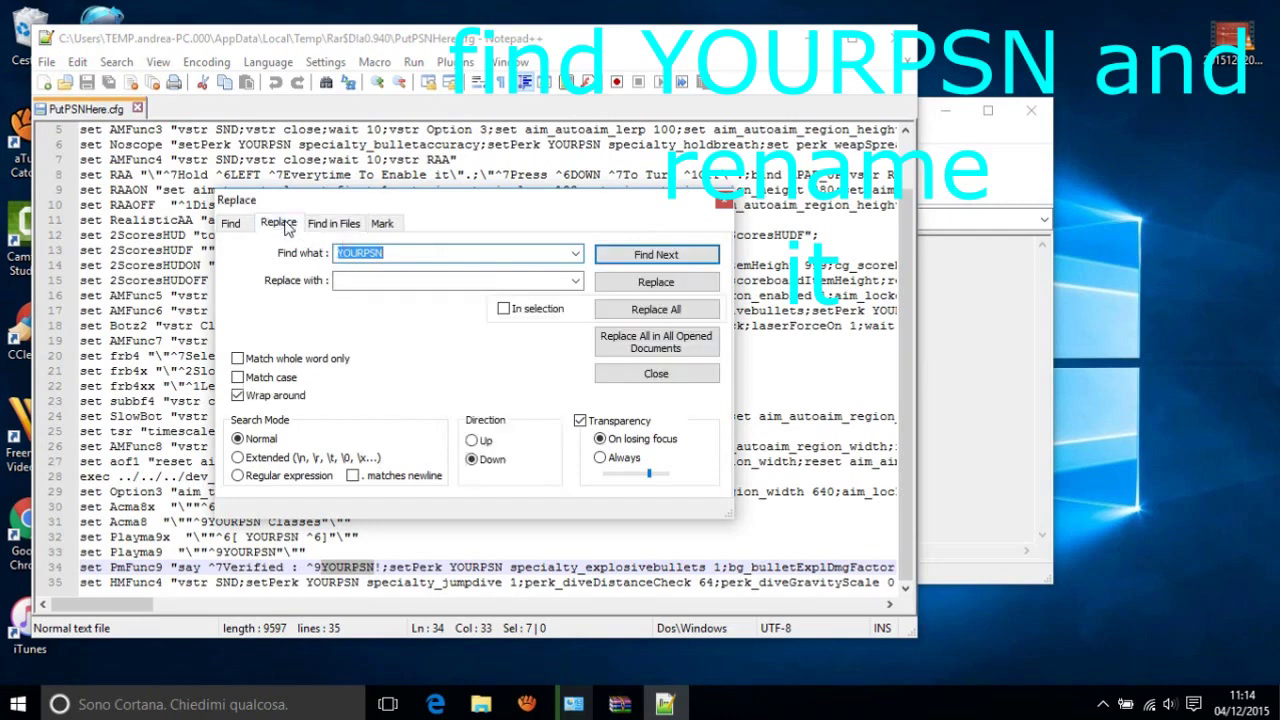
left_click(361, 280)
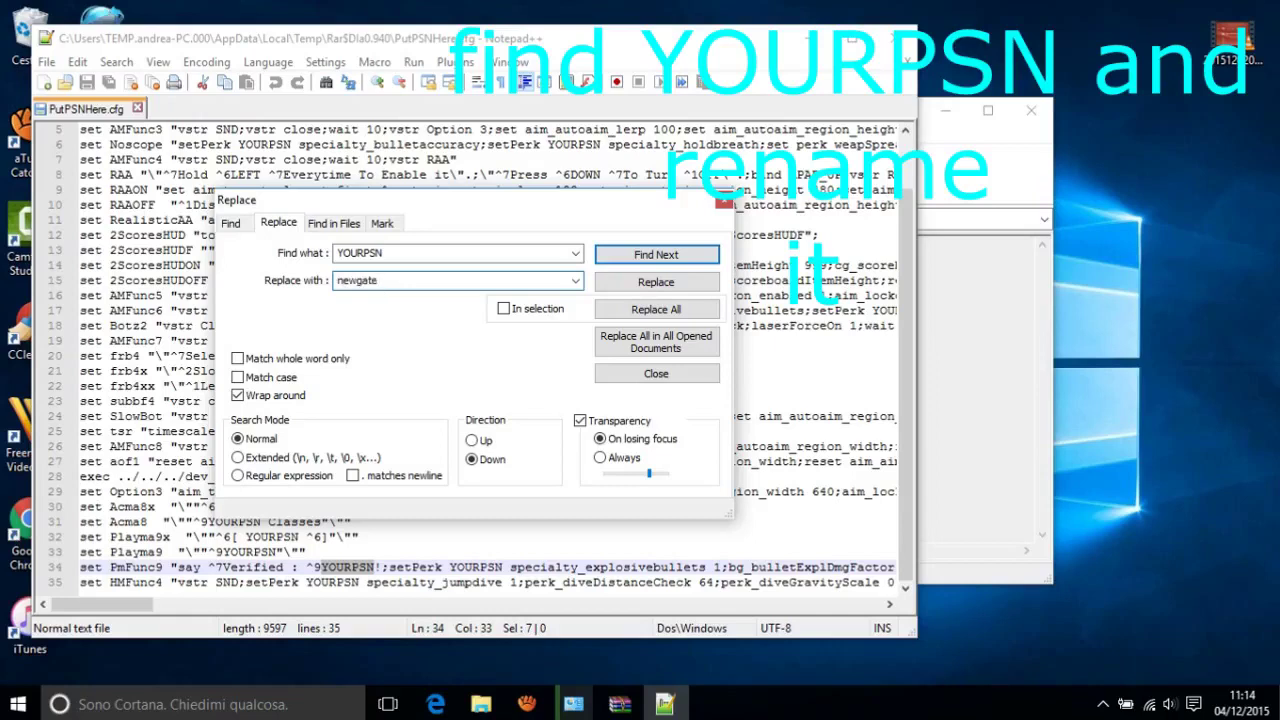
left_click(656, 309)
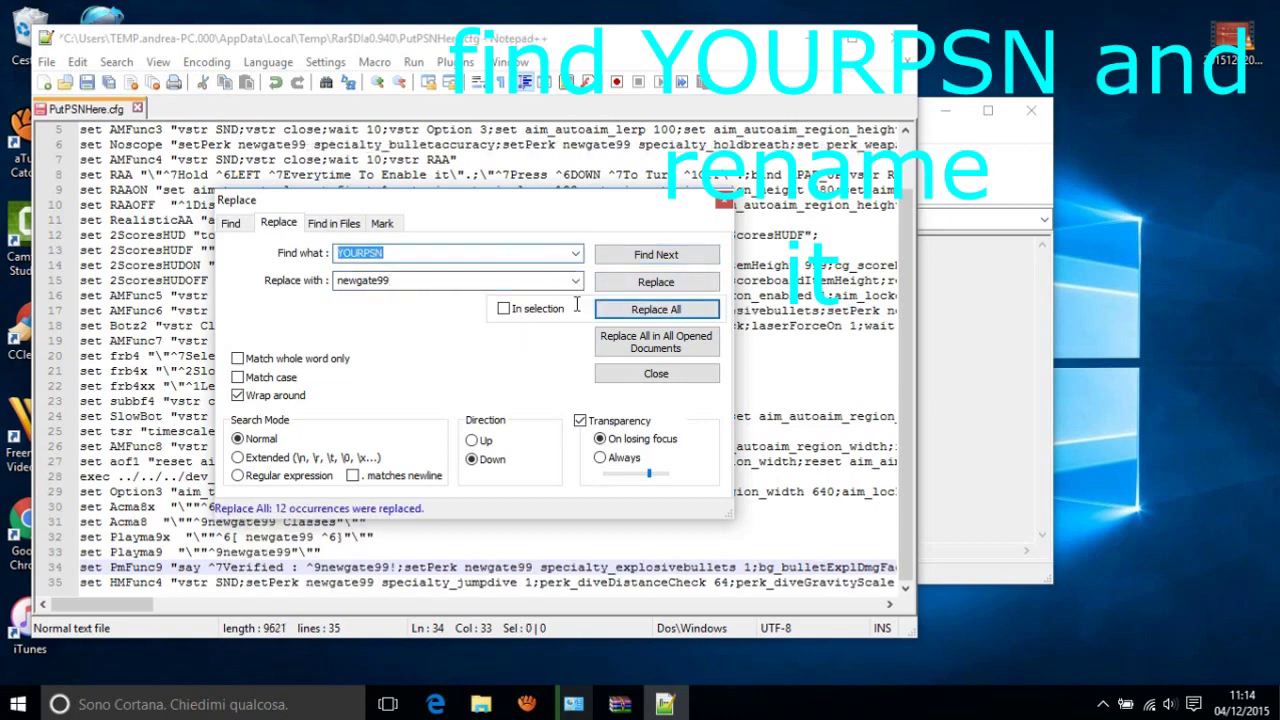
left_click(721, 207)
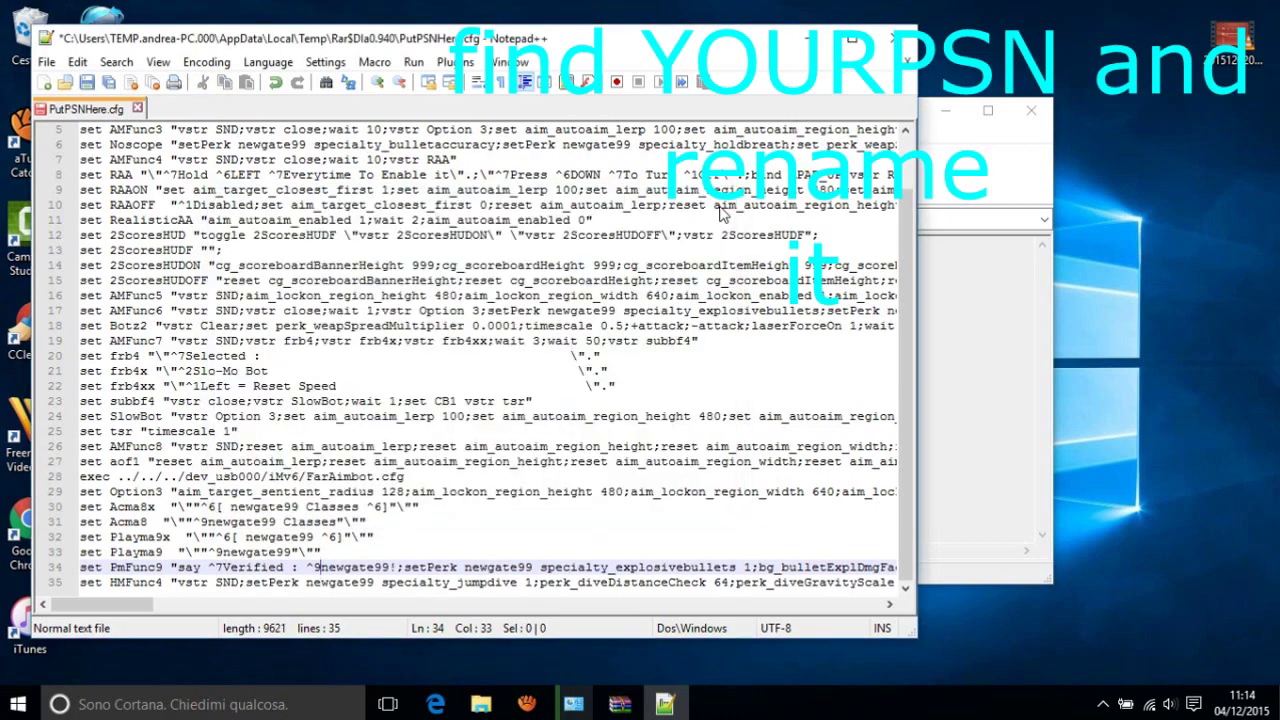
Save PutPSNHere.cfg, close the editor and update the modified file in the archive.
left_click(87, 84)
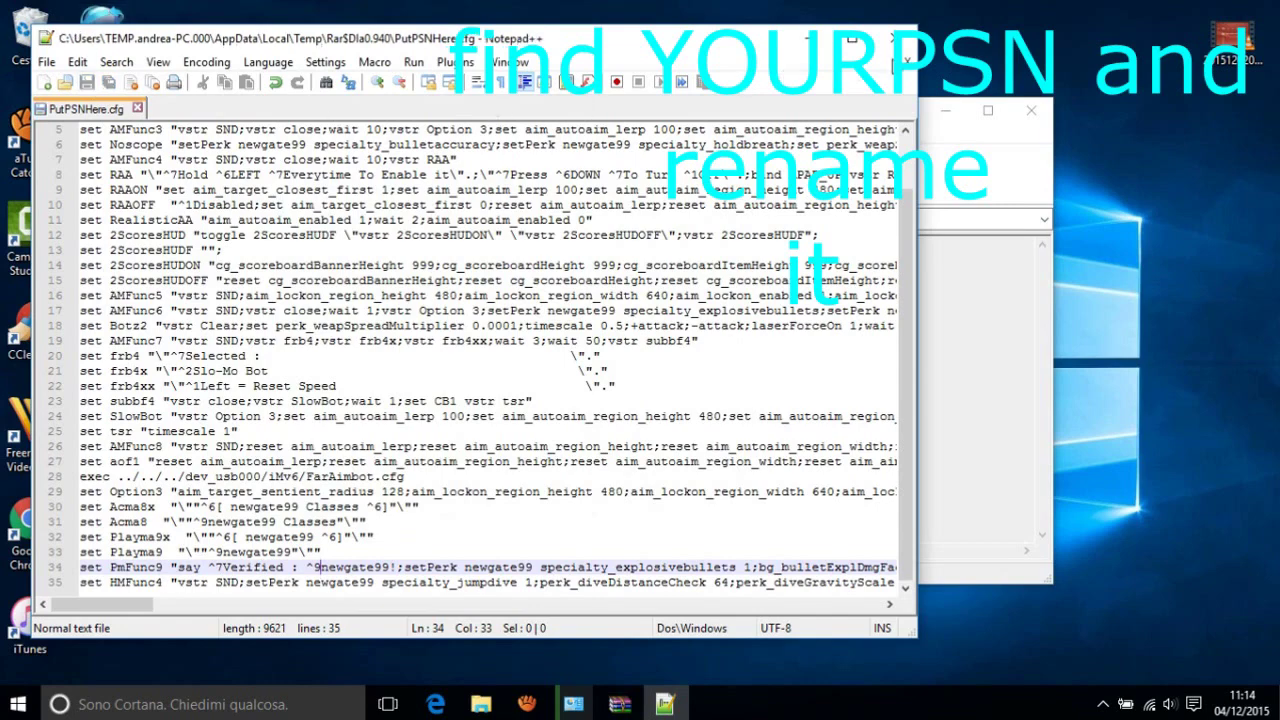
left_click(895, 40)
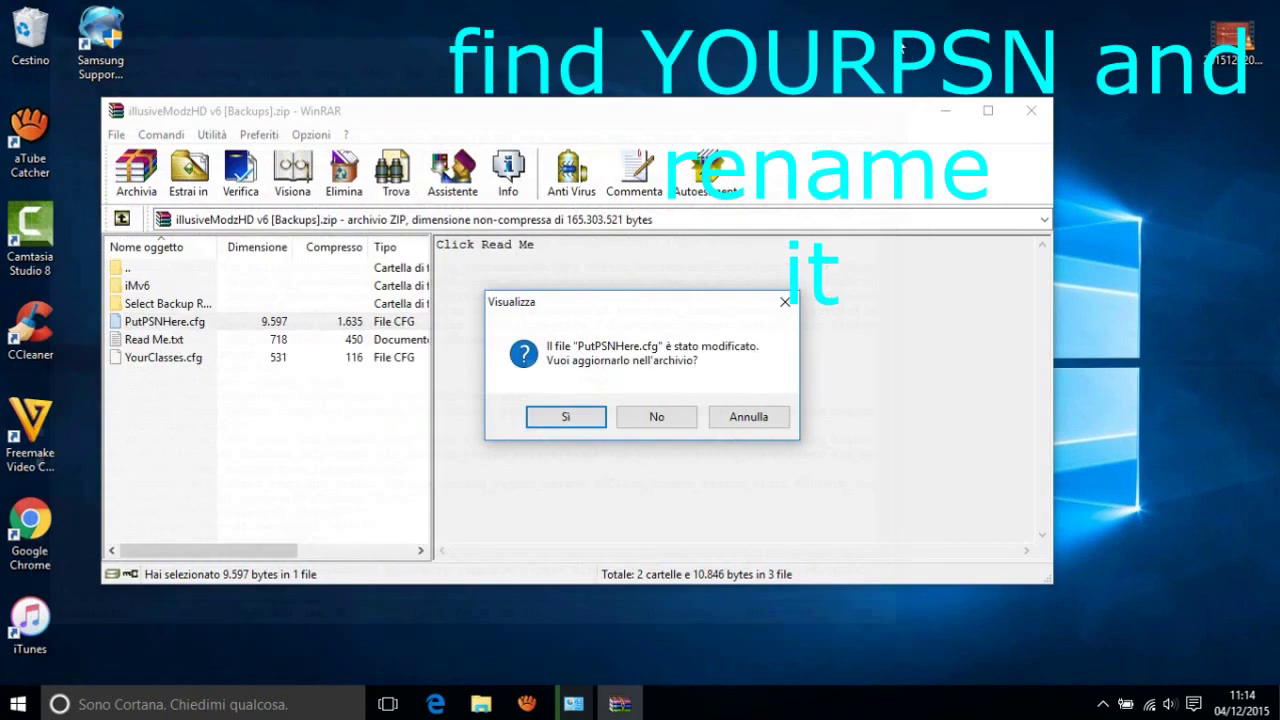
left_click(562, 416)
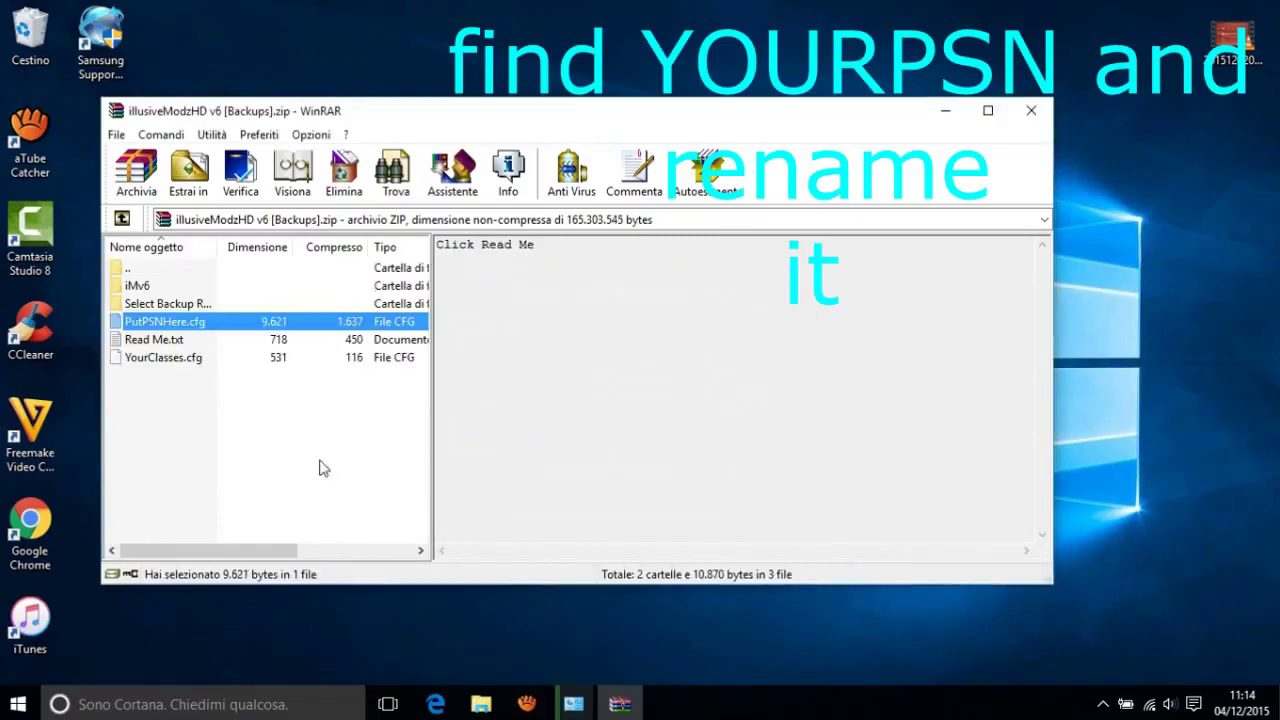
Open YourClasses.cfg from the archive with Notepad++, using it as the default app for .cfg files.
left_click(195, 361)
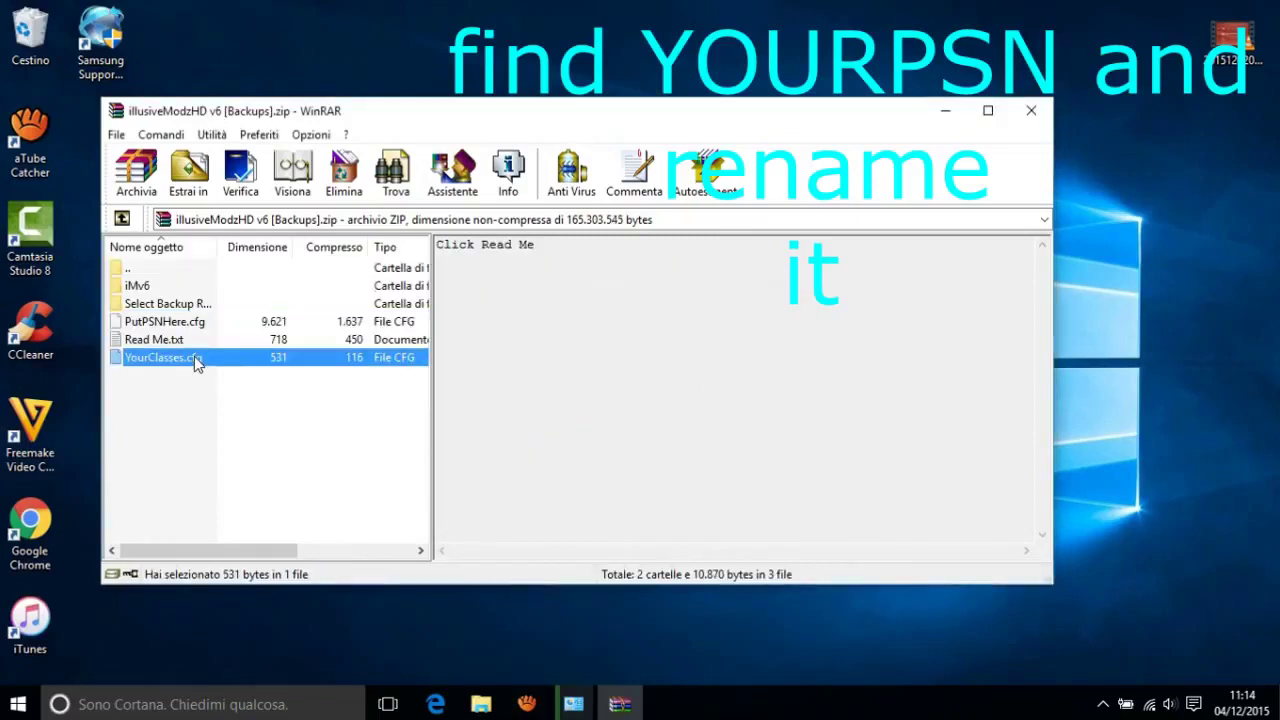
double_click(195, 361)
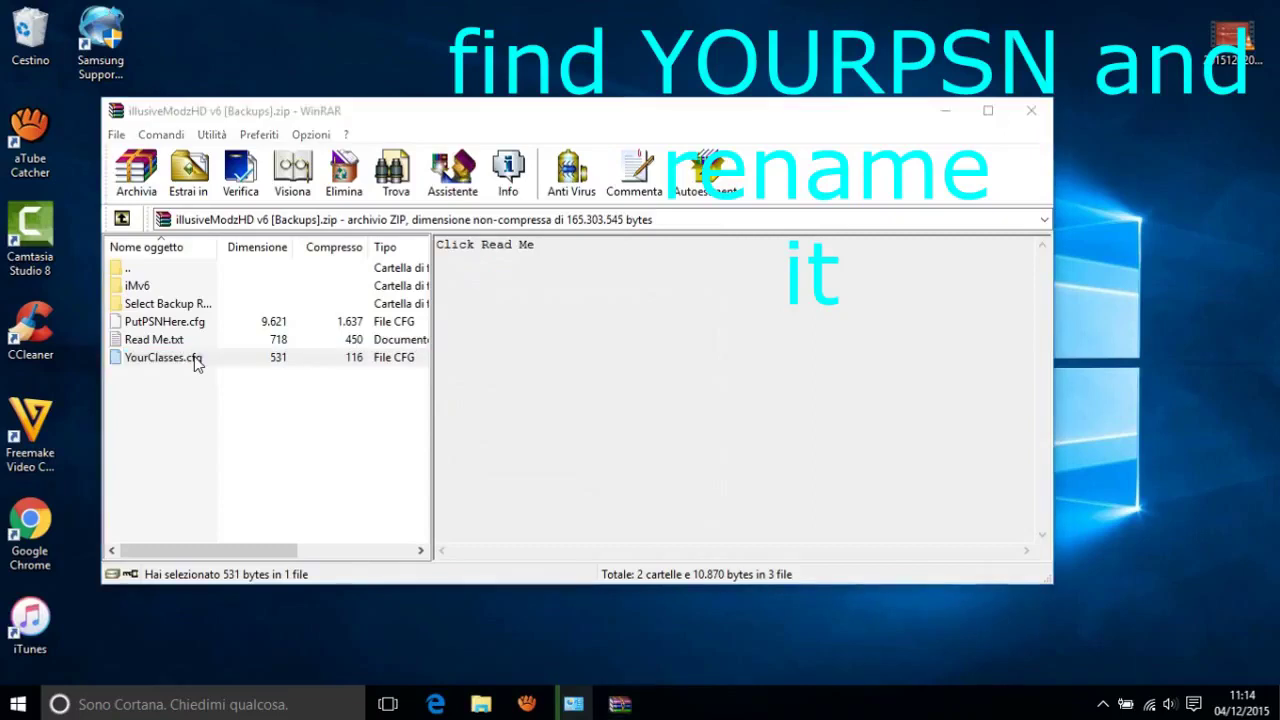
left_click(533, 279)
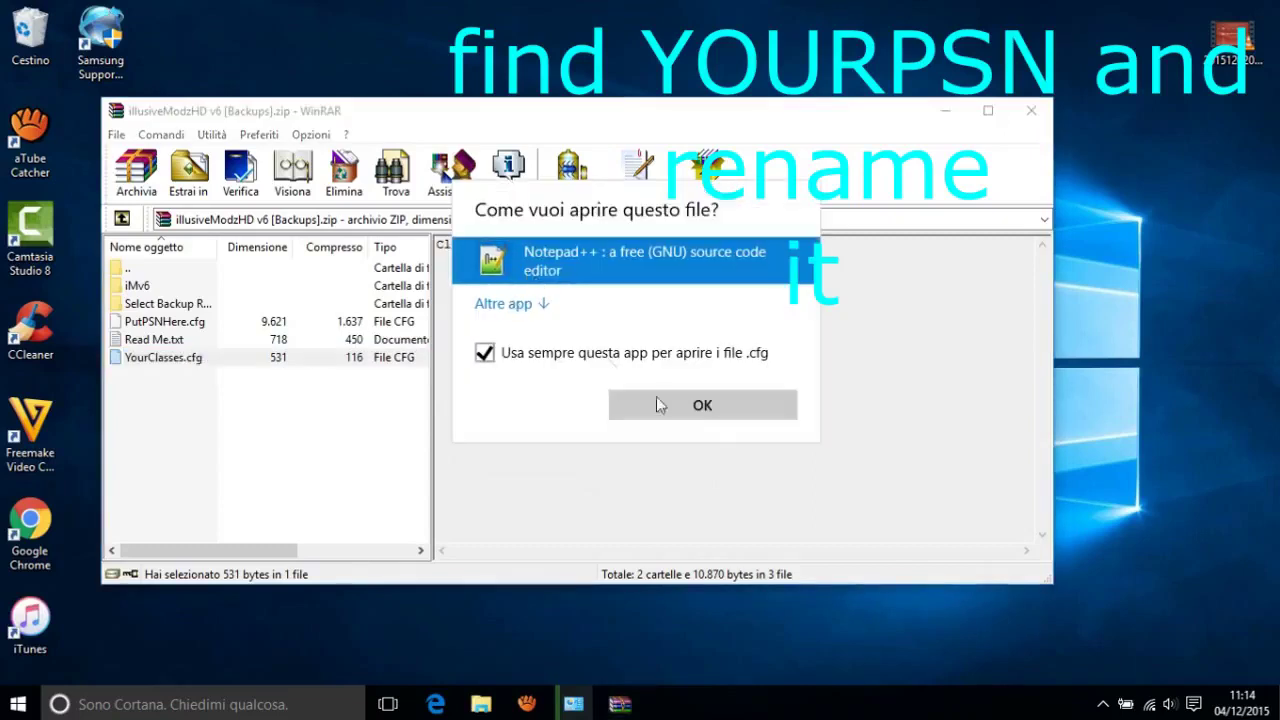
left_click(666, 400)
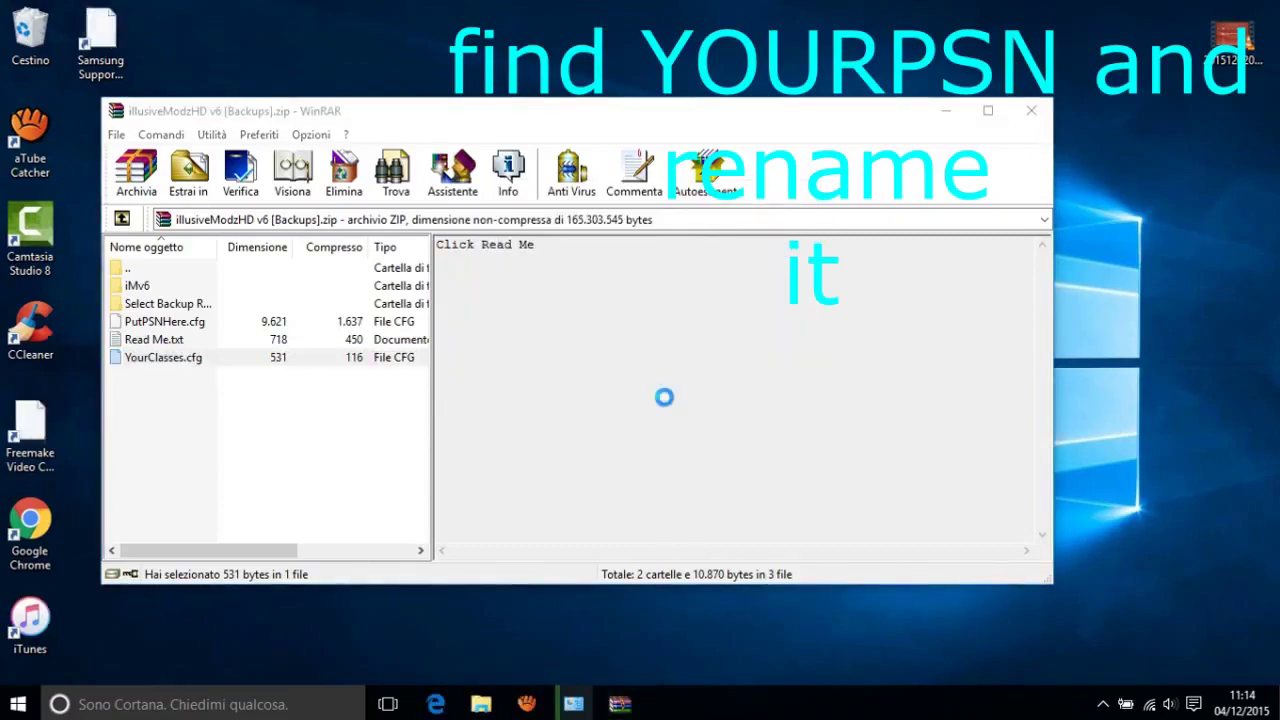
left_click(629, 284)
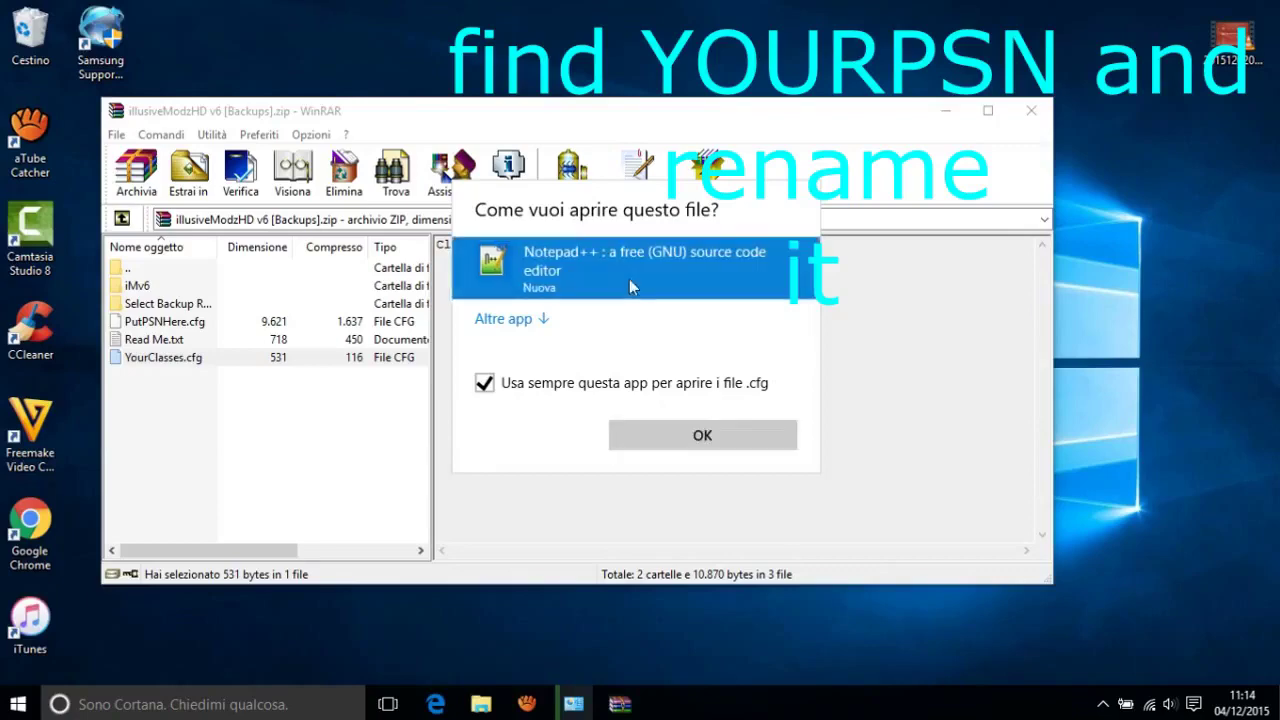
left_click(673, 437)
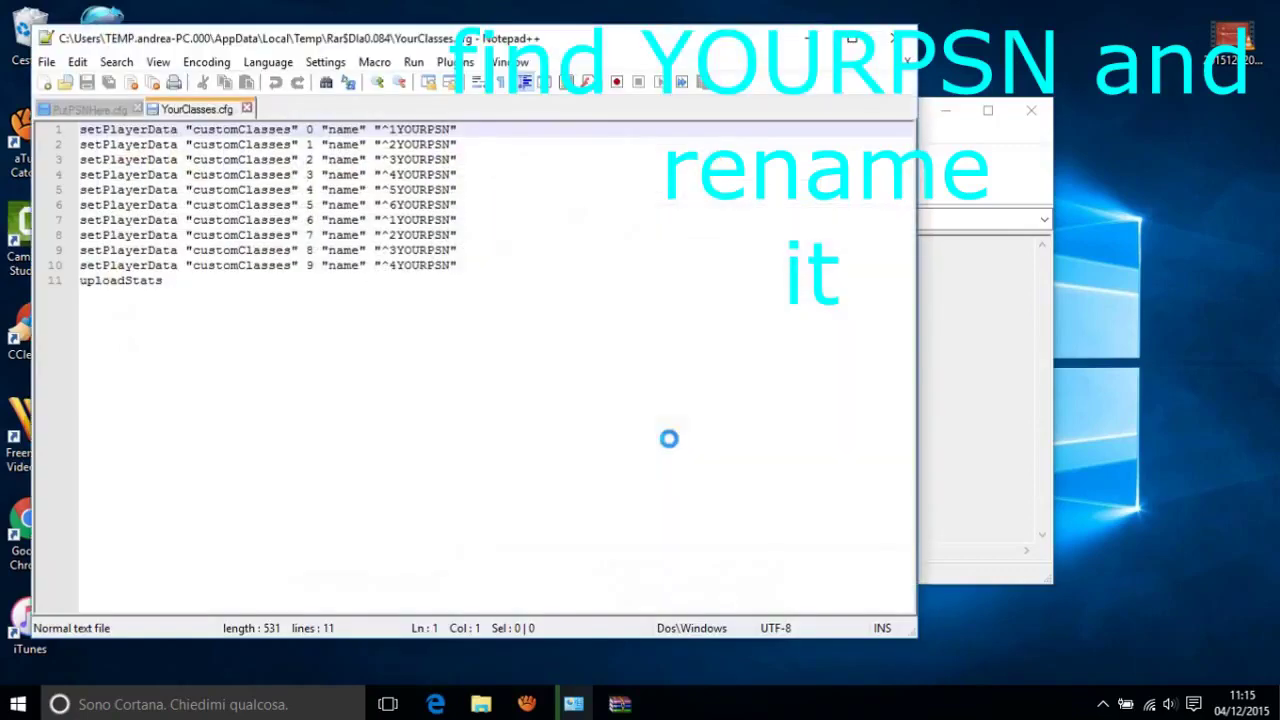
Replace every occurrence of YOURPSN in YourClasses.cfg with the player's PSN ID.
left_click_drag(397, 131, 452, 131)
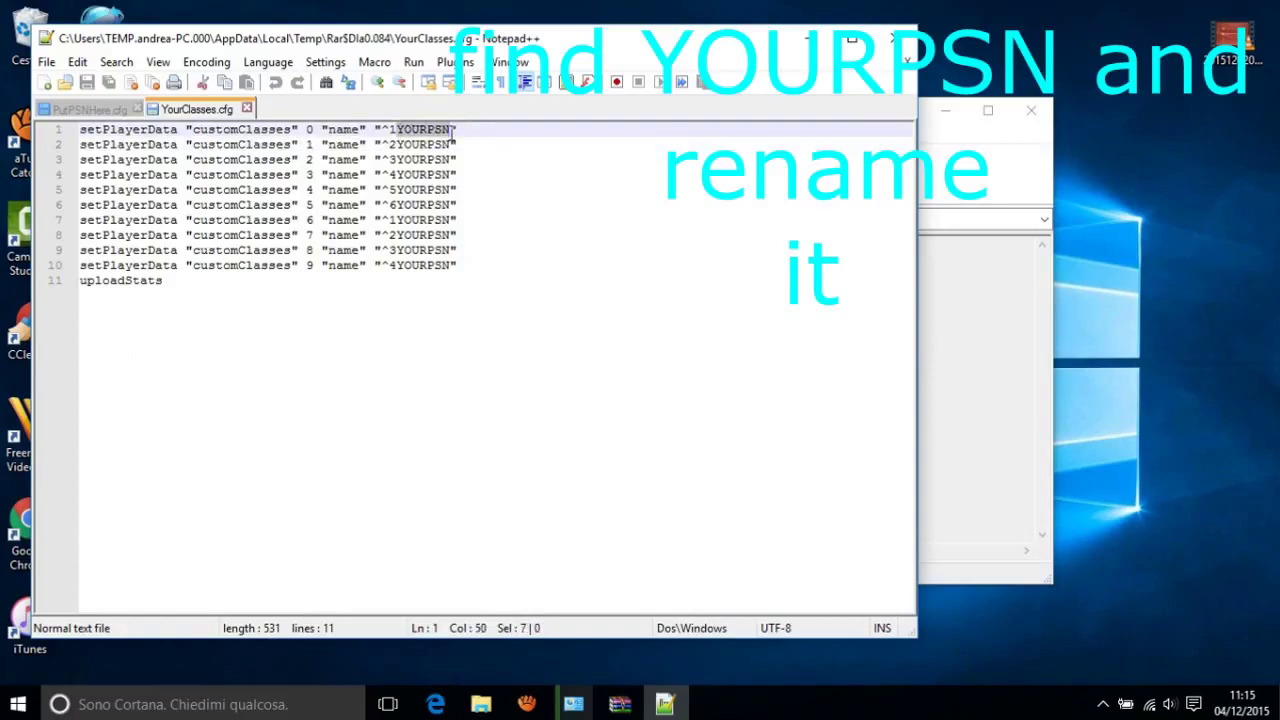
left_click(77, 61)
left_click(116, 62)
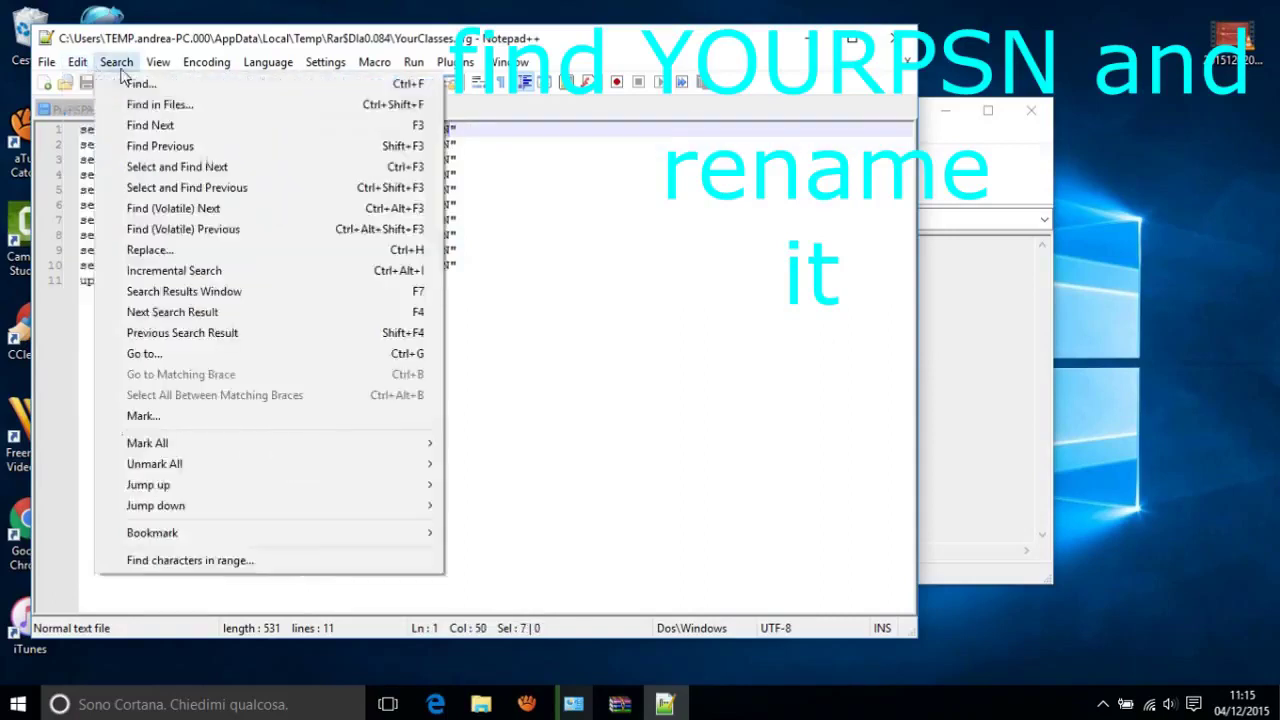
left_click(165, 110)
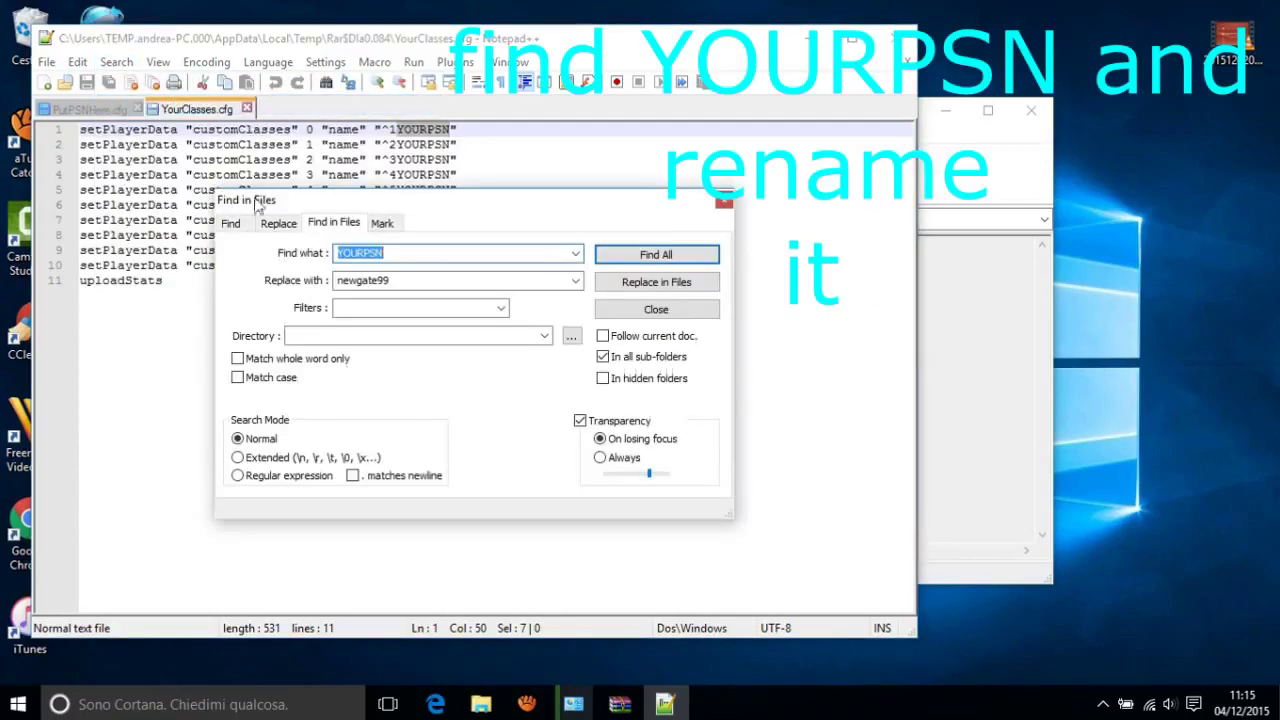
left_click(280, 224)
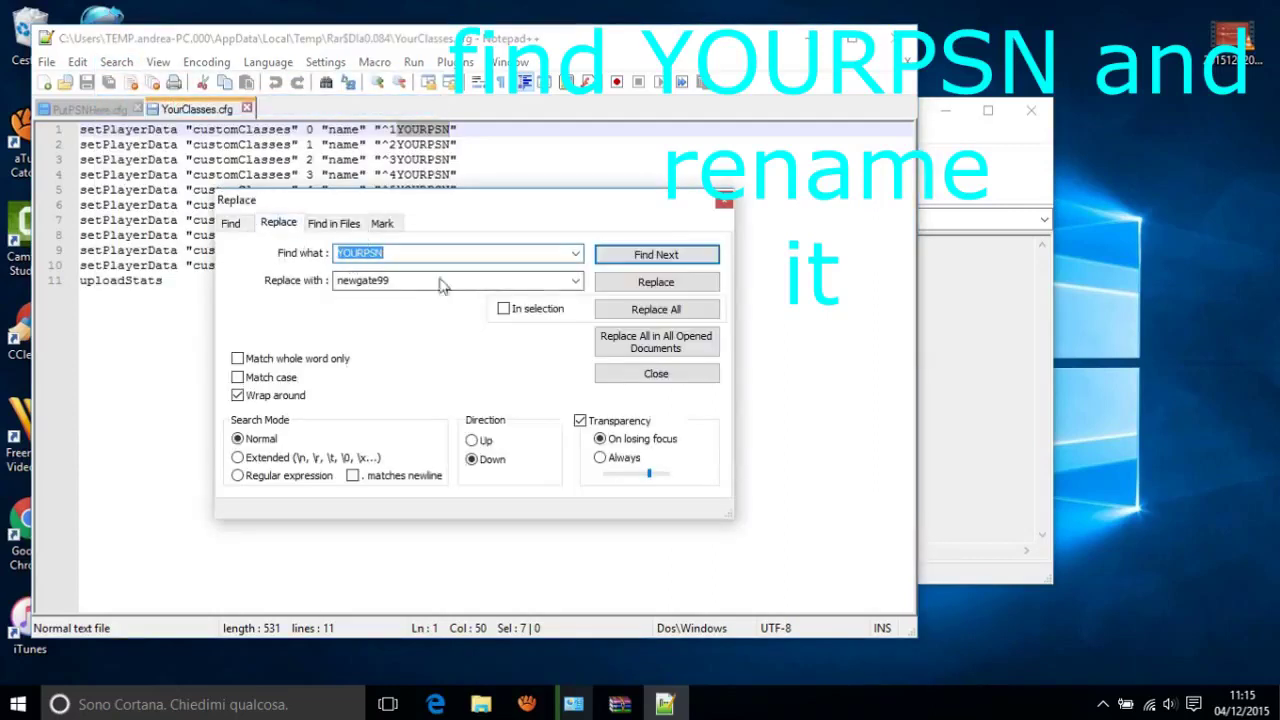
left_click(640, 310)
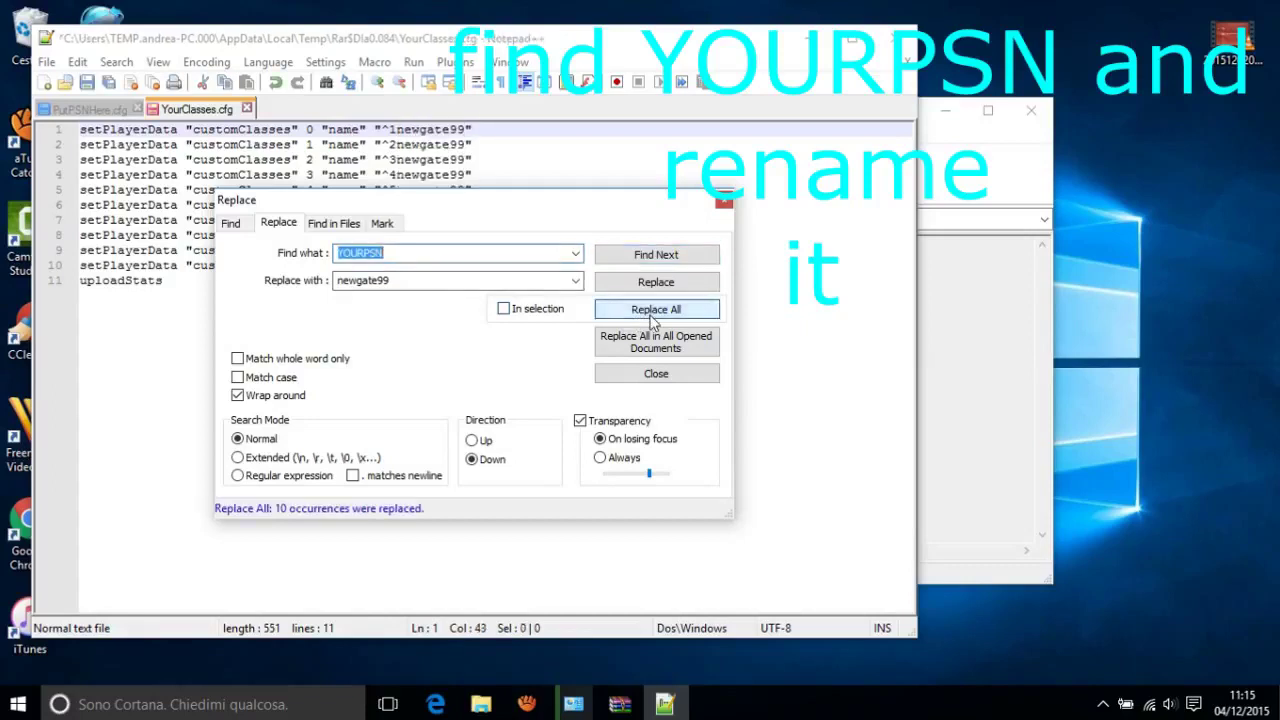
left_click(724, 205)
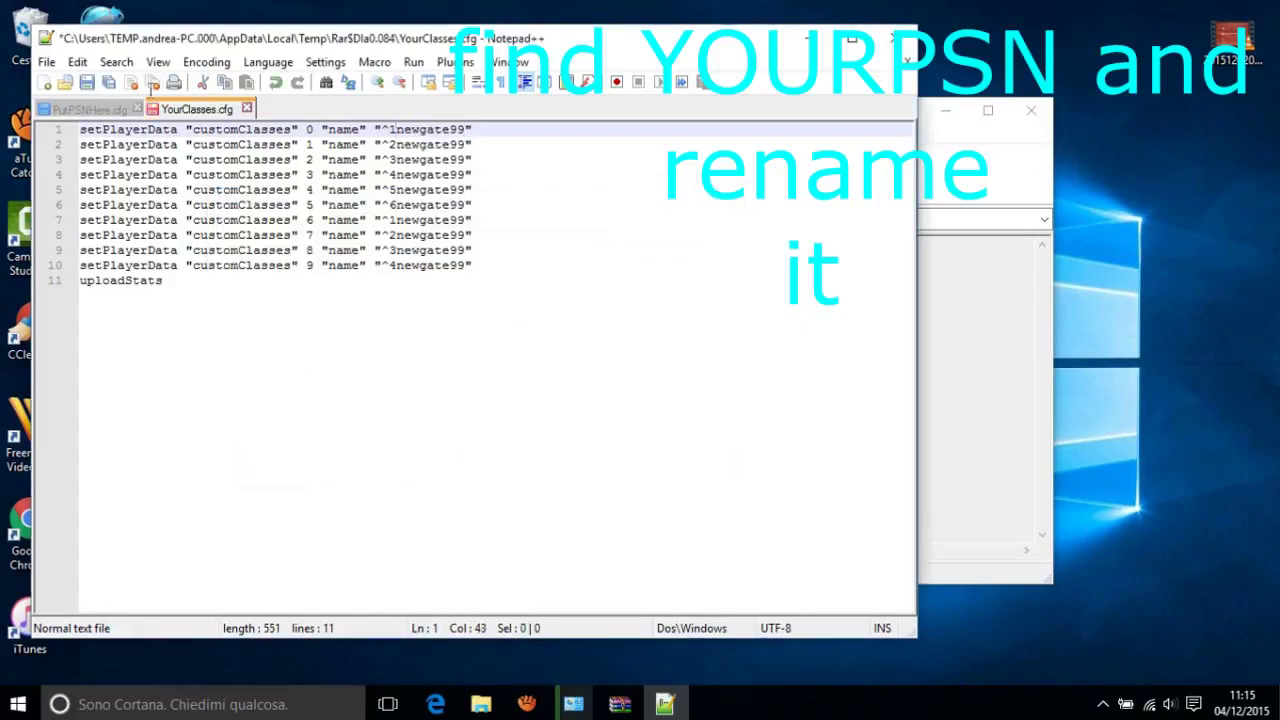
Save YourClasses.cfg, close the editor and update the modified file in the archive.
left_click(87, 82)
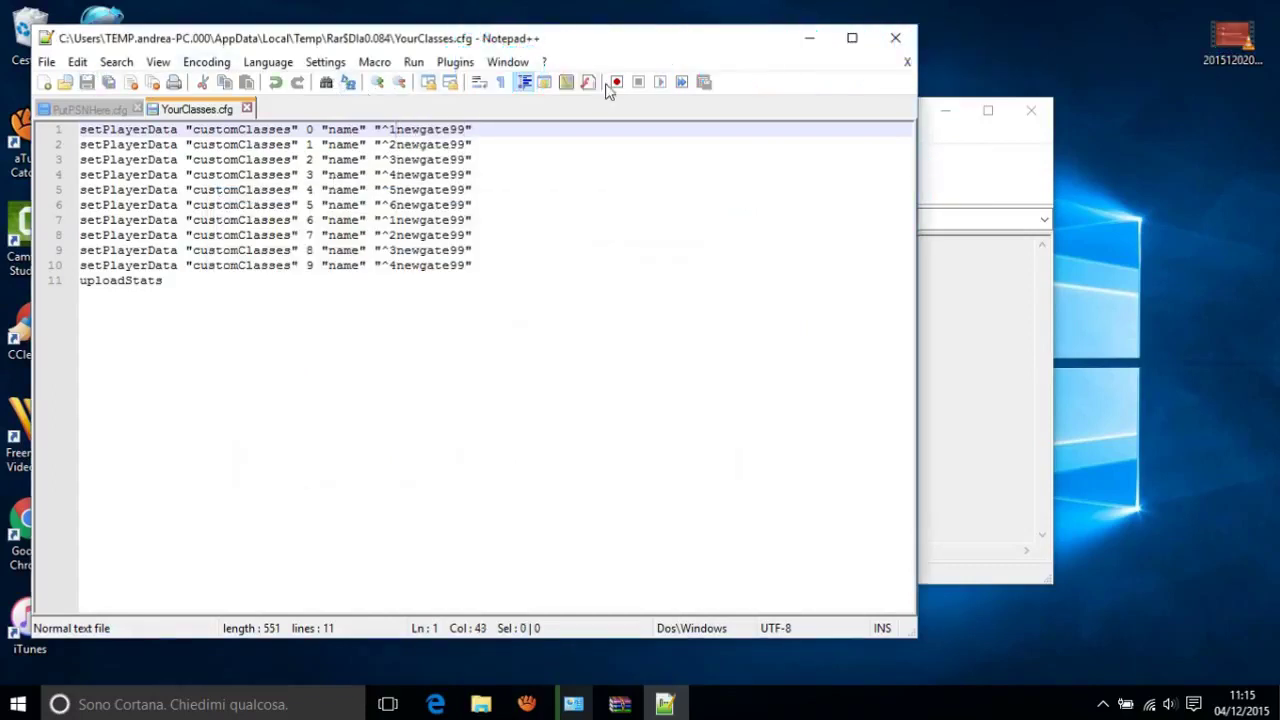
left_click(895, 37)
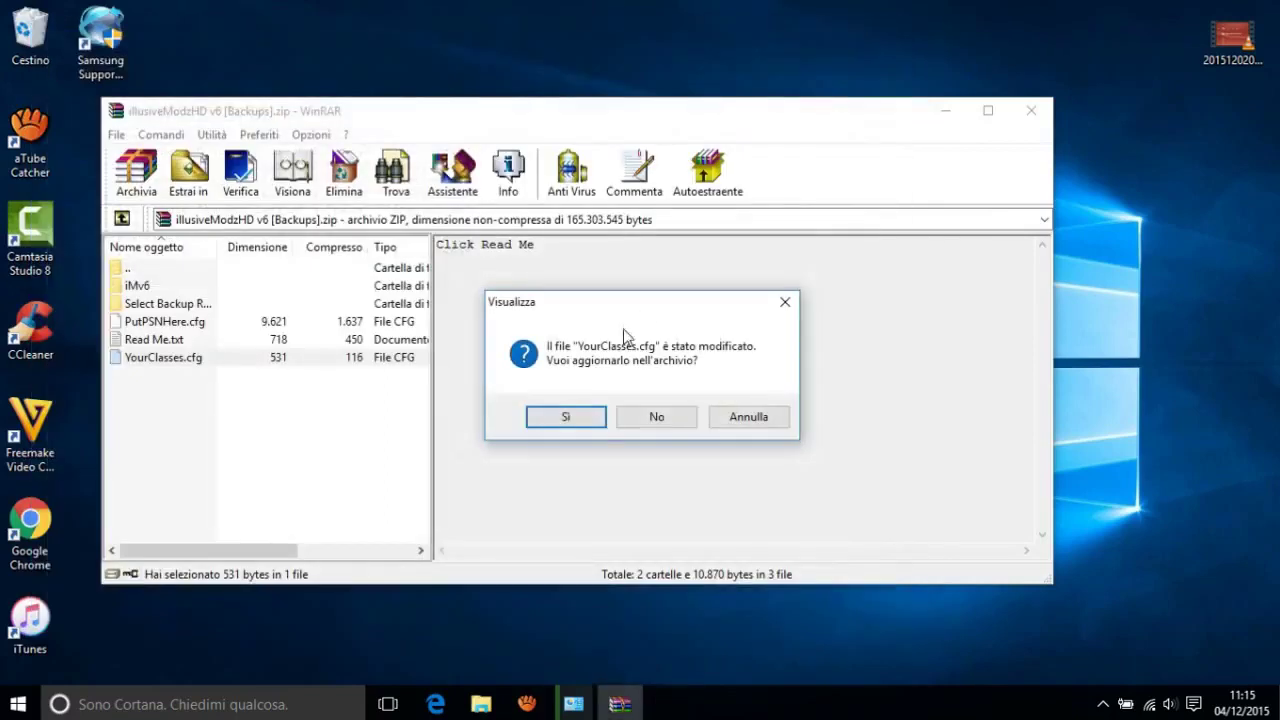
left_click(566, 417)
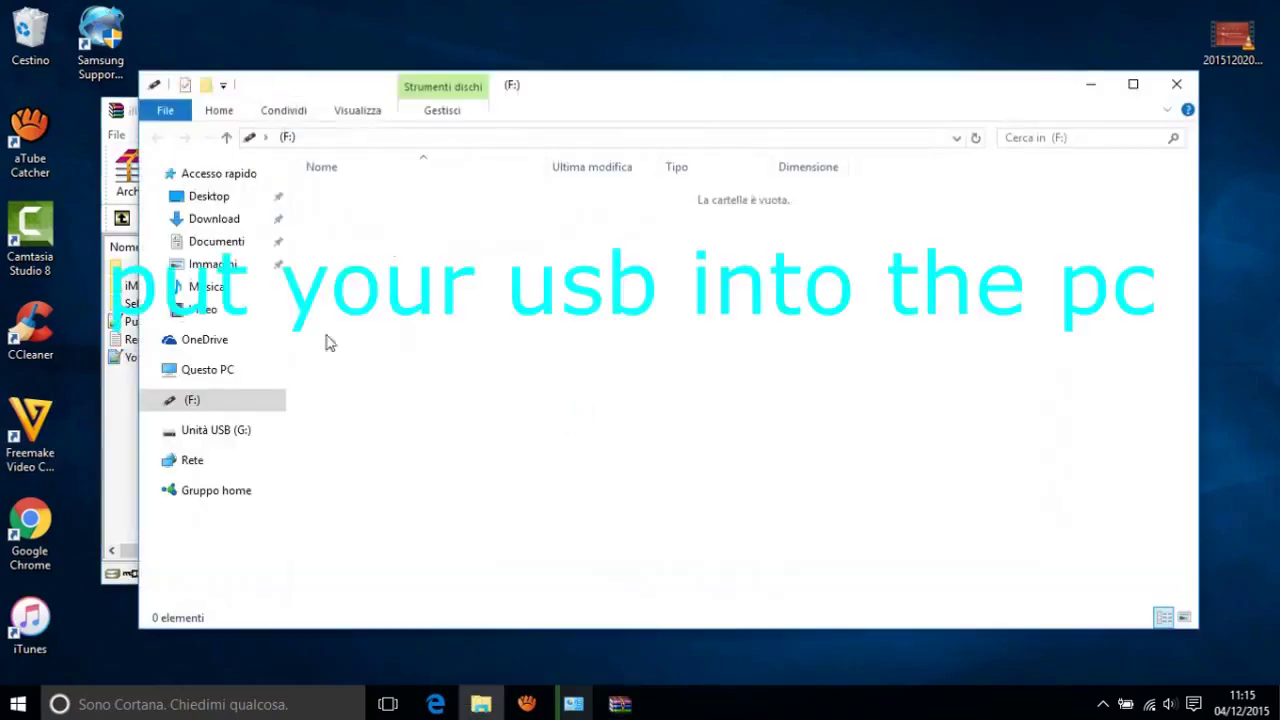
Quick-format the USB drive (F:) with the FAT32 file system, accepting the data erasure, and close the format dialog.
left_click(194, 400)
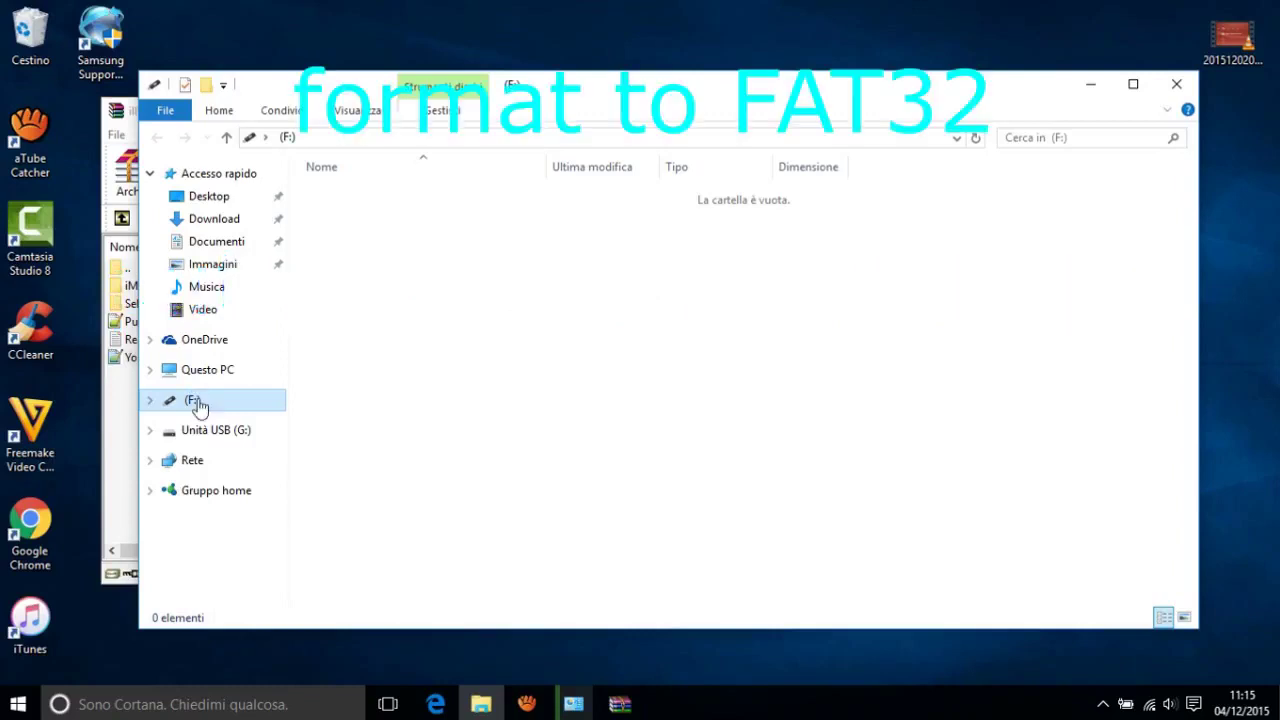
right_click(199, 404)
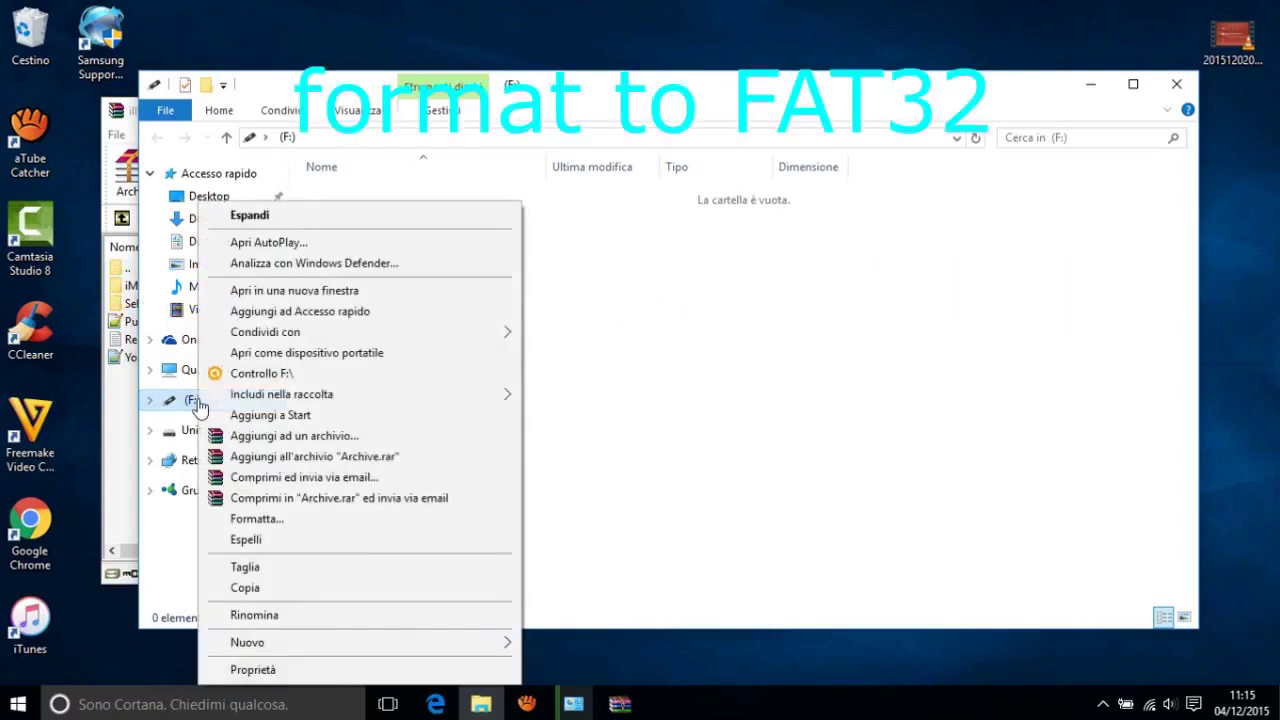
left_click(301, 520)
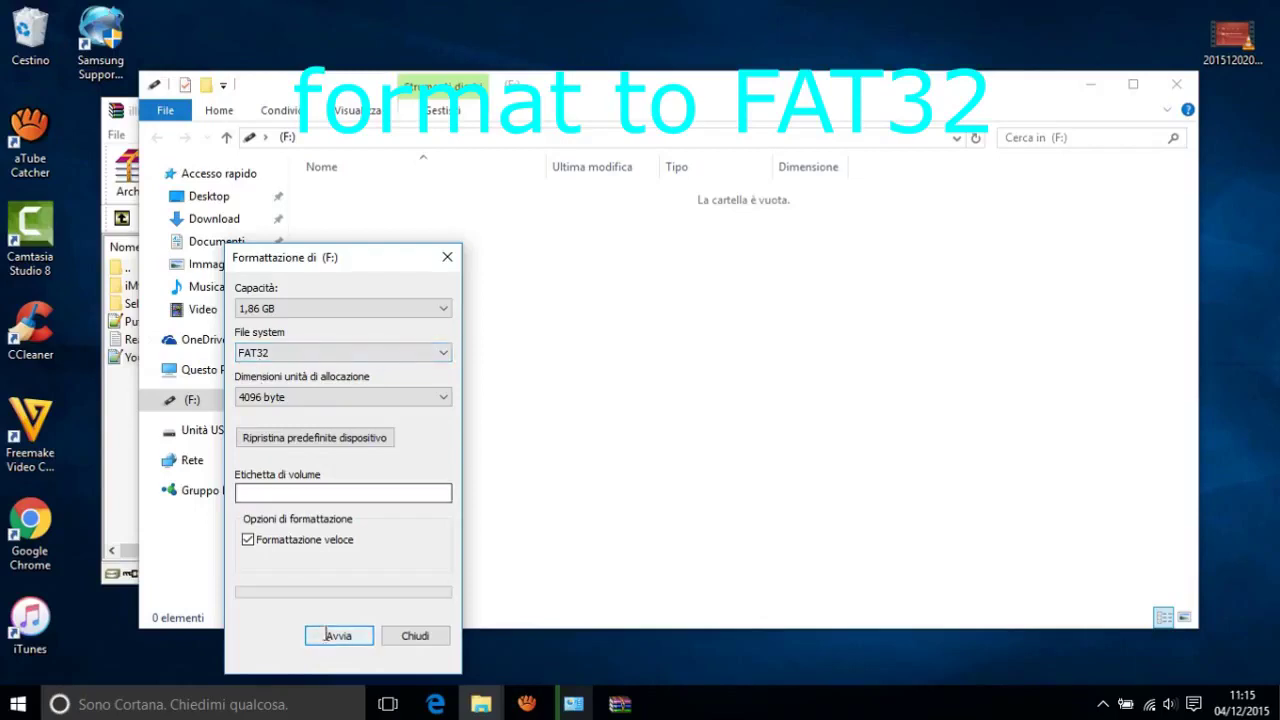
left_click(434, 354)
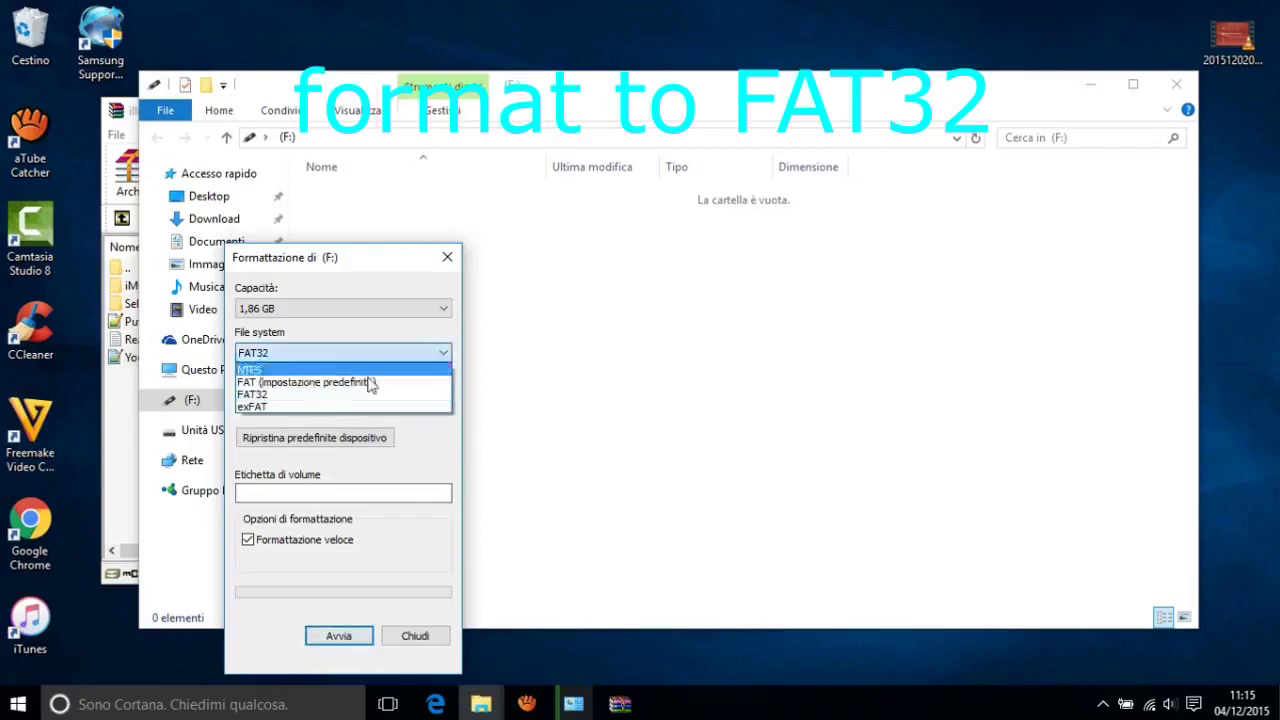
left_click(299, 396)
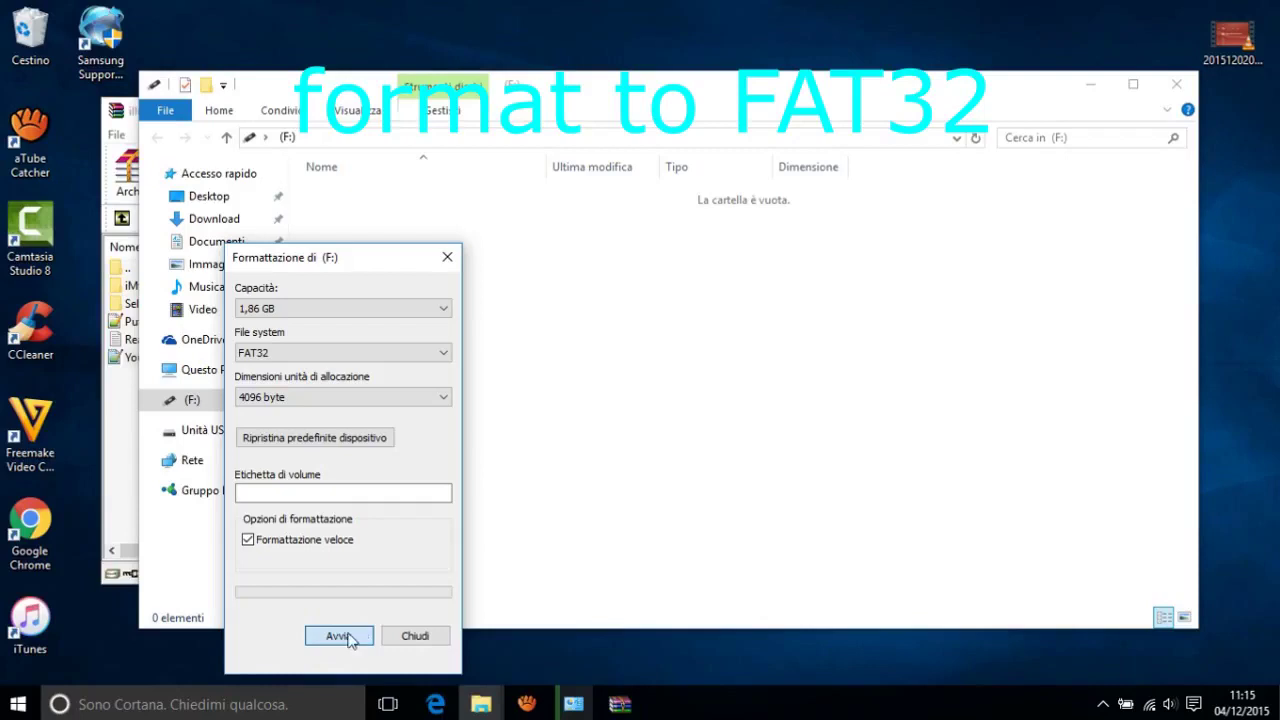
left_click(349, 638)
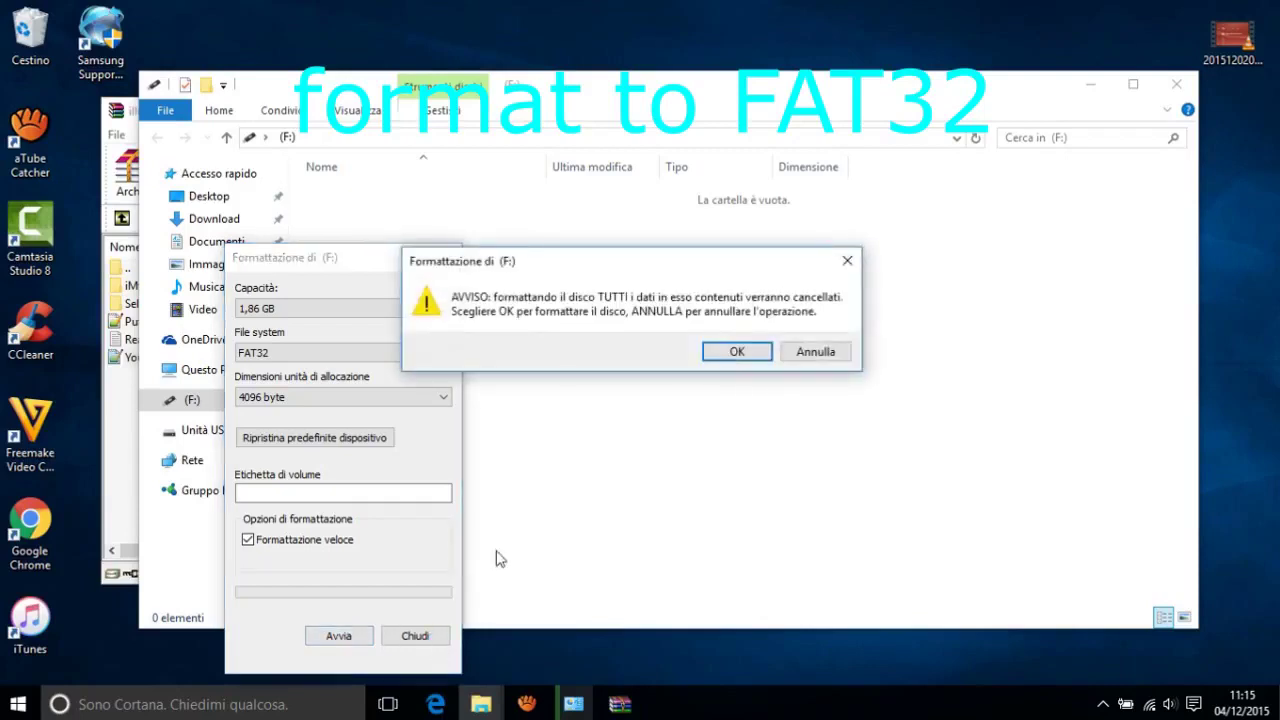
left_click(737, 351)
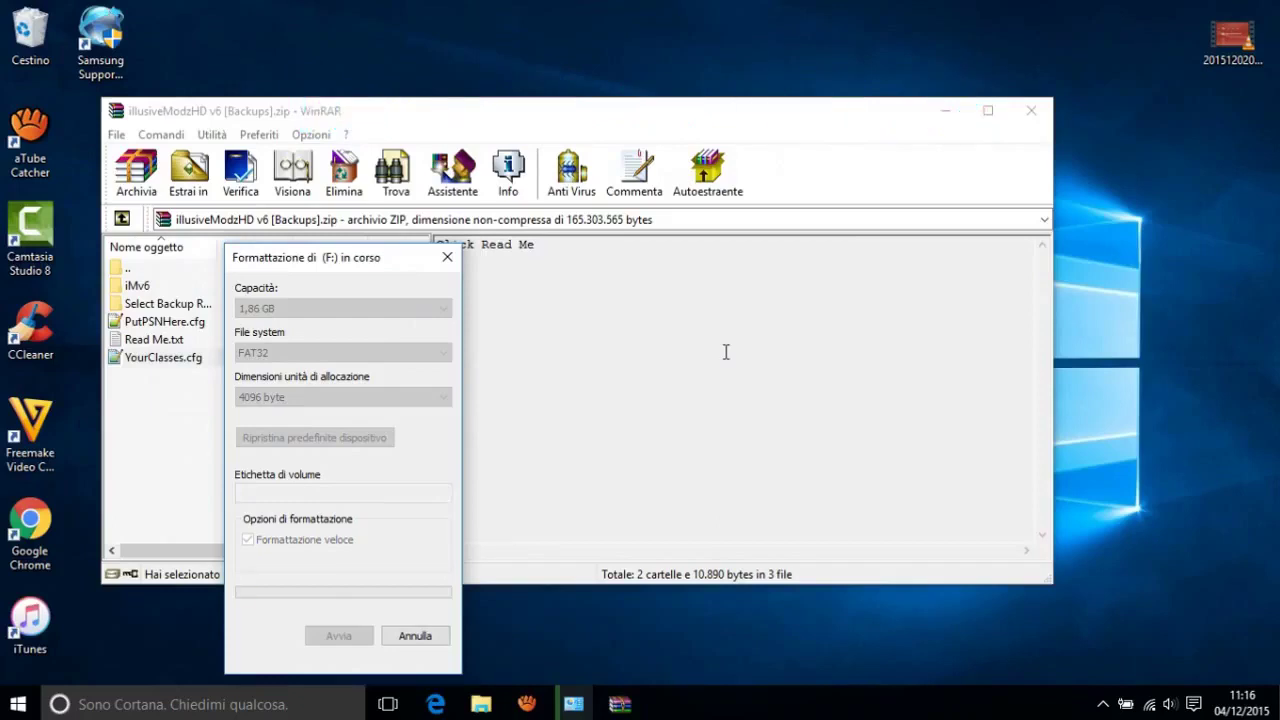
left_click(748, 352)
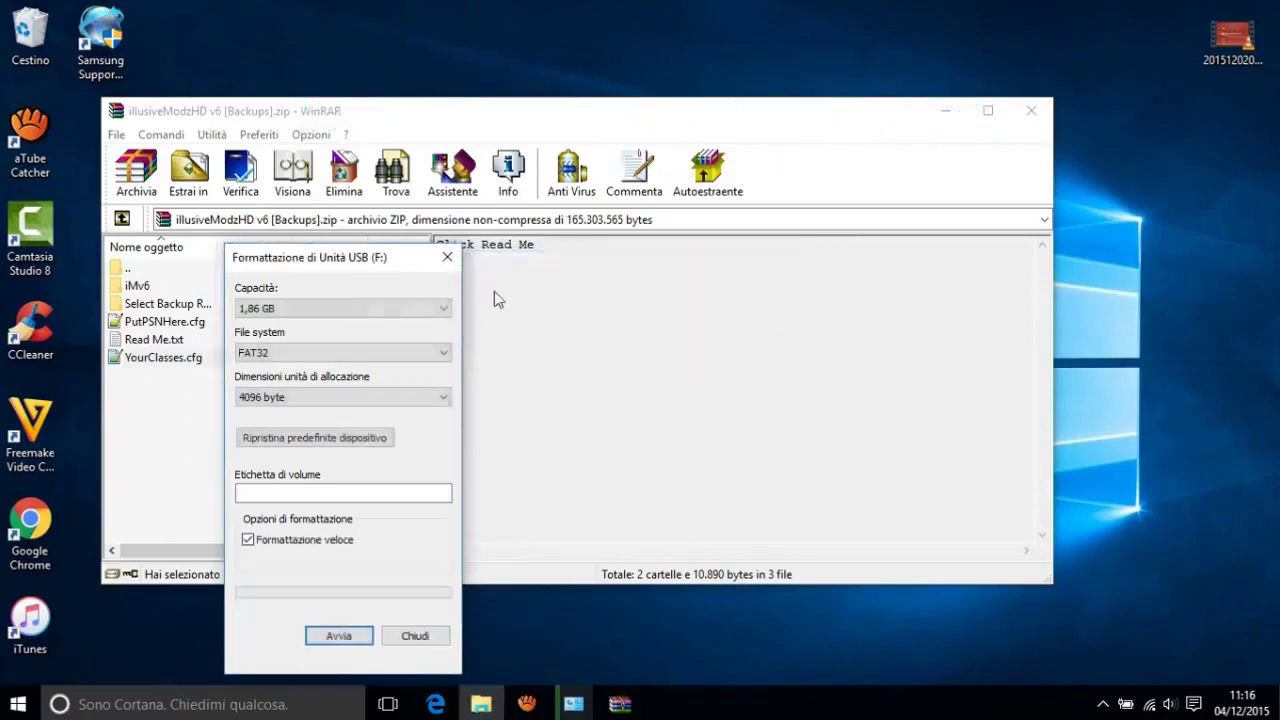
left_click(447, 257)
Copy the iMv6 folder, PutPSNHere.cfg and YourClasses.cfg from the archive to the root of USB drive F: in File Explorer.
left_click(481, 704)
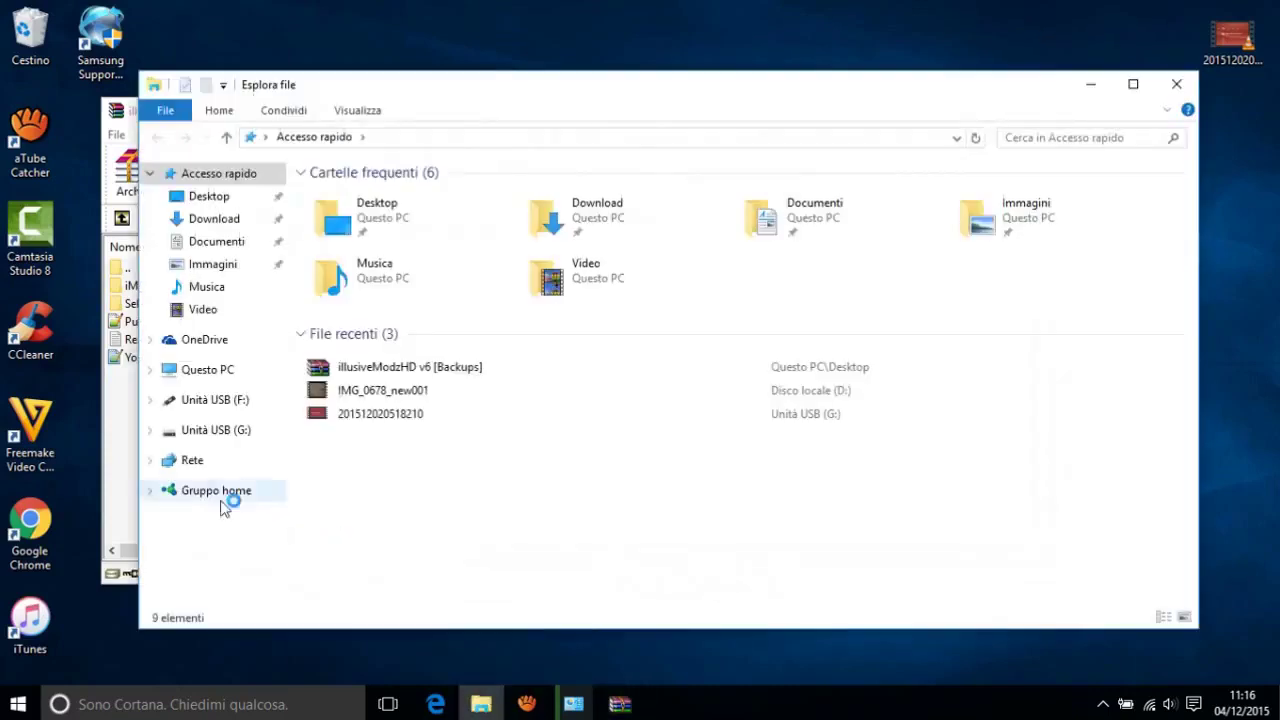
left_click(208, 400)
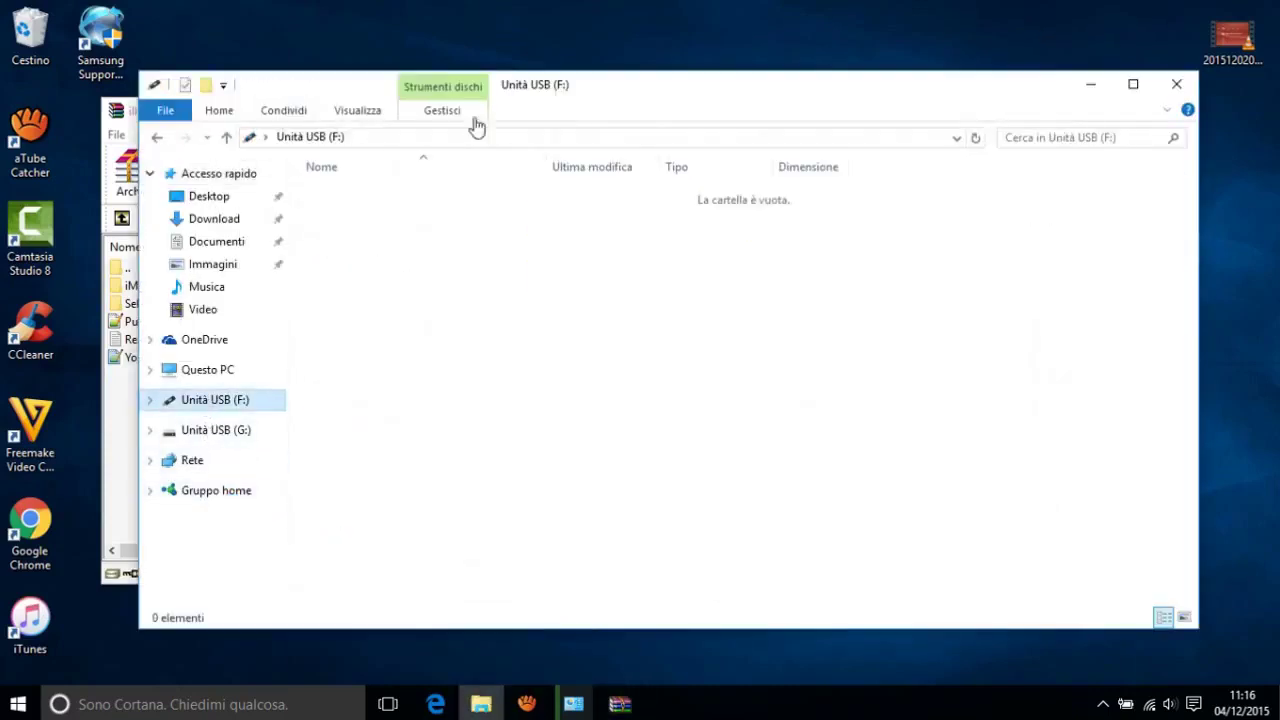
left_click_drag(634, 95, 1001, 59)
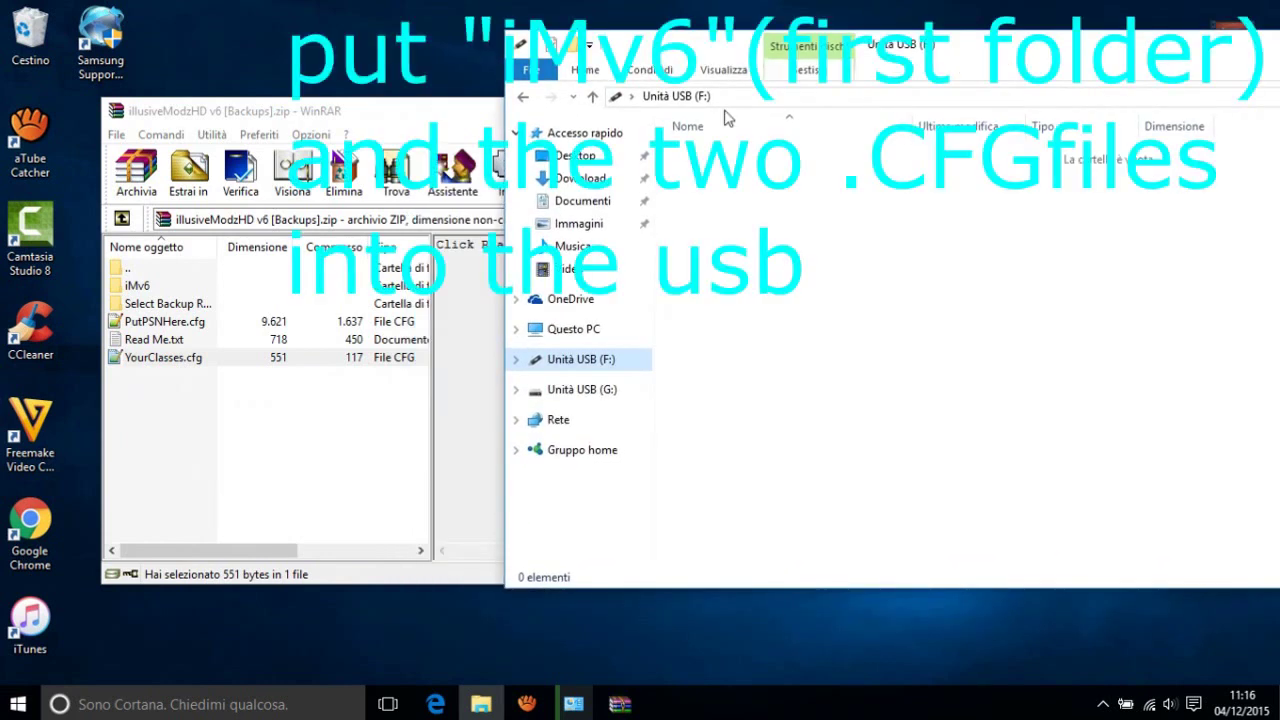
left_click(160, 292)
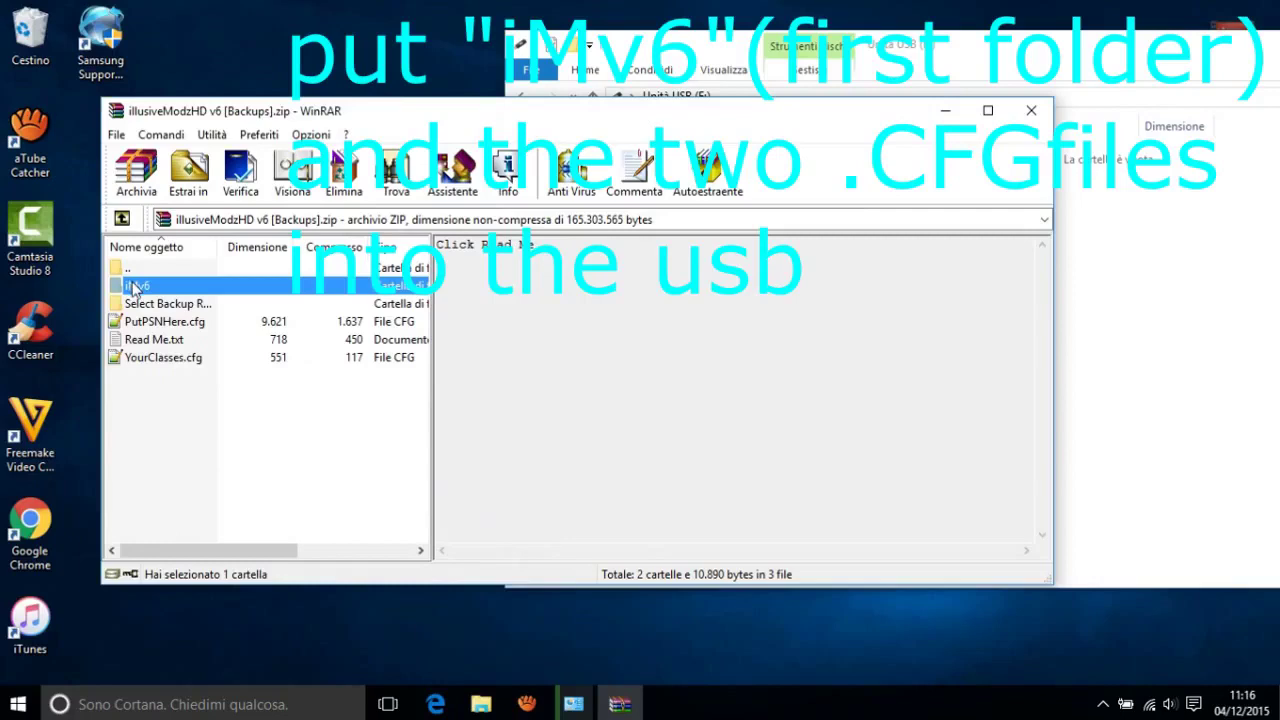
left_click(192, 329, "ctrl")
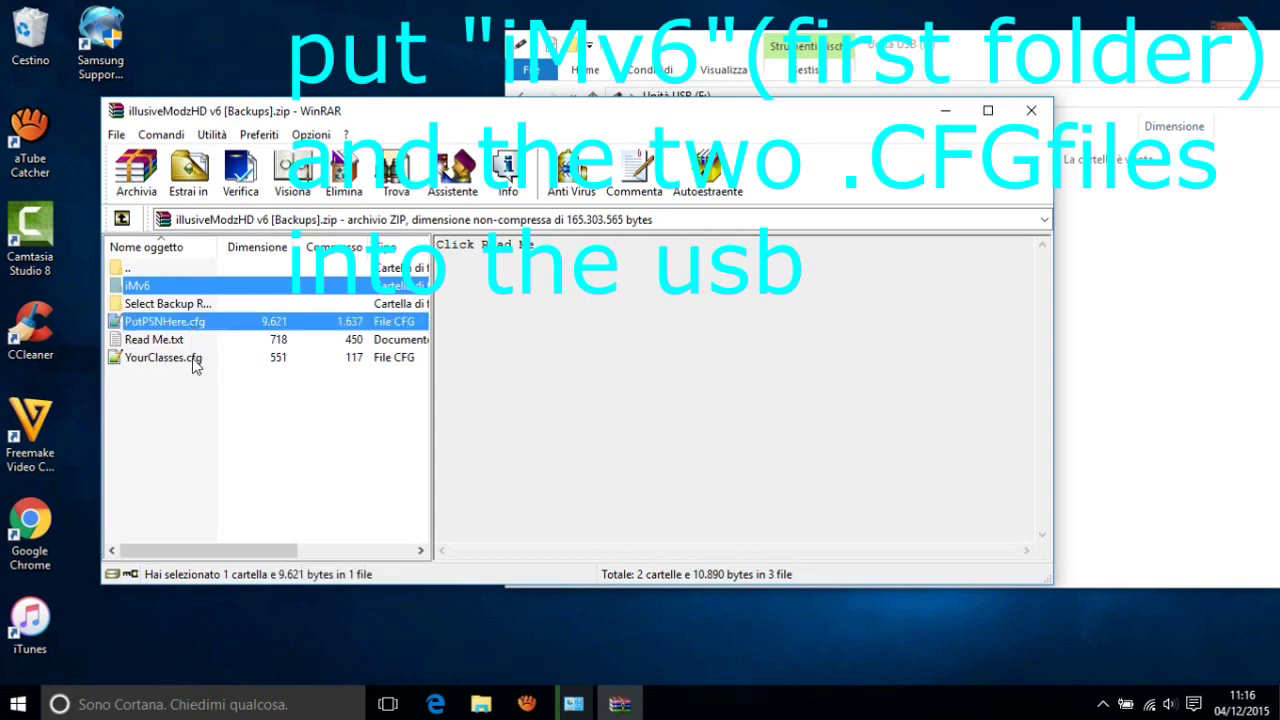
left_click(195, 366, "ctrl")
left_click_drag(179, 333, 411, 296)
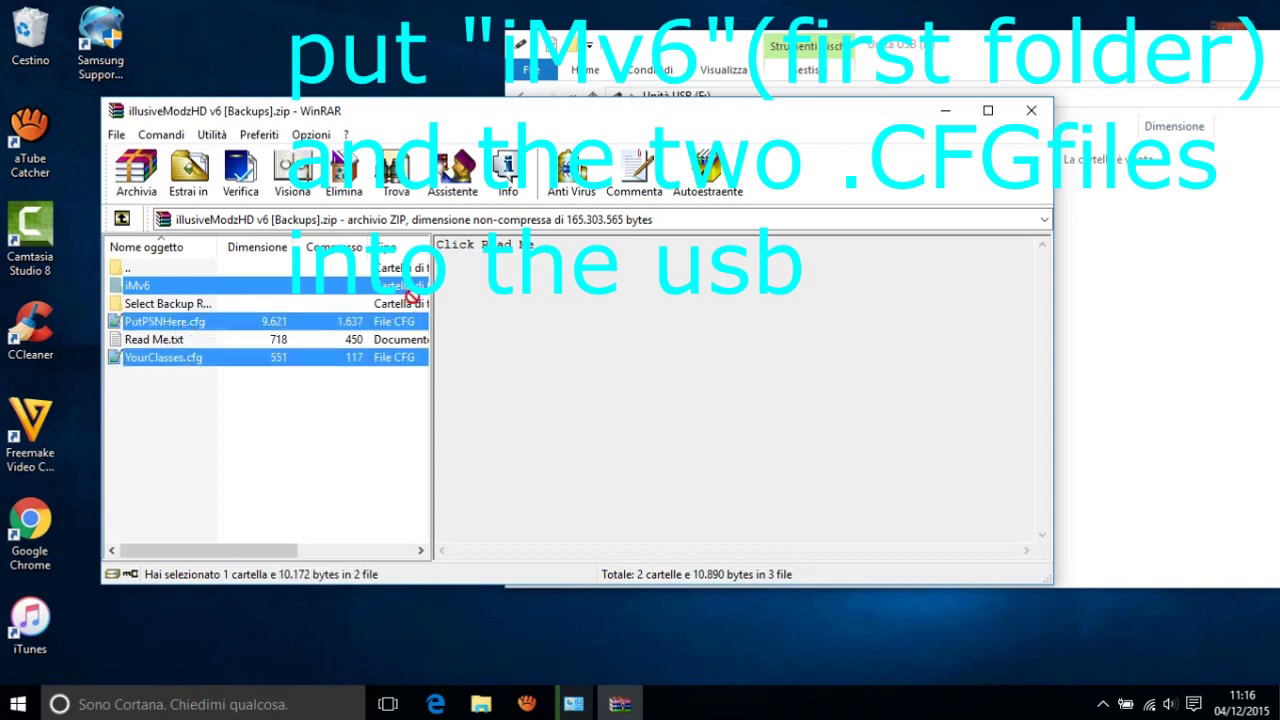
left_click_drag(926, 256, 1089, 284)
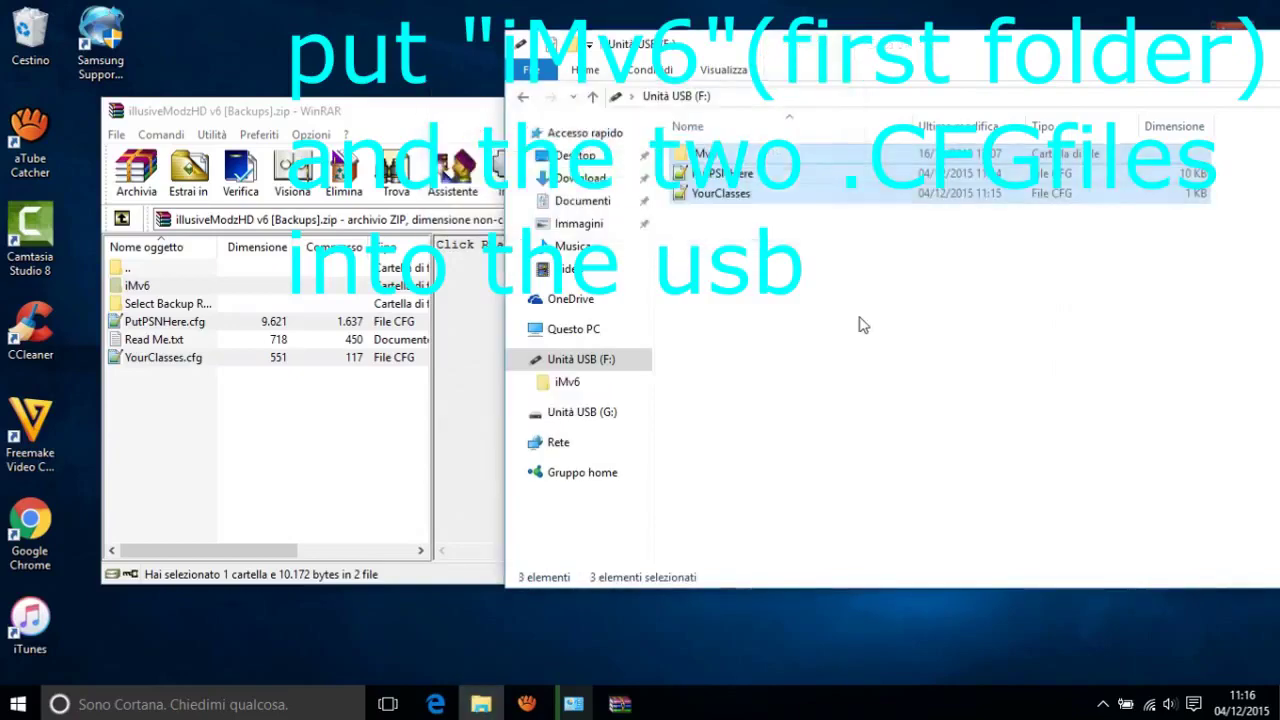
Copy the PS3 folder from Select Backup Region\BLES00685 in the archive to the root of USB drive F:.
double_click(200, 304)
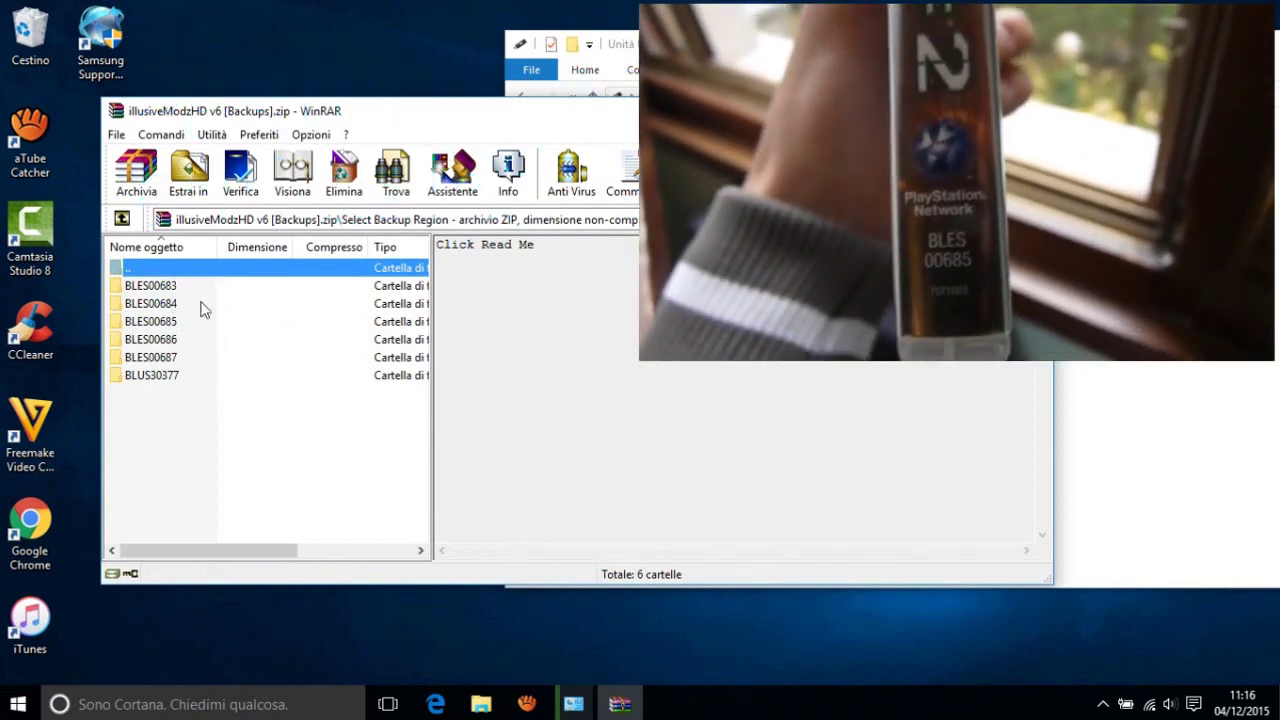
left_click(186, 323)
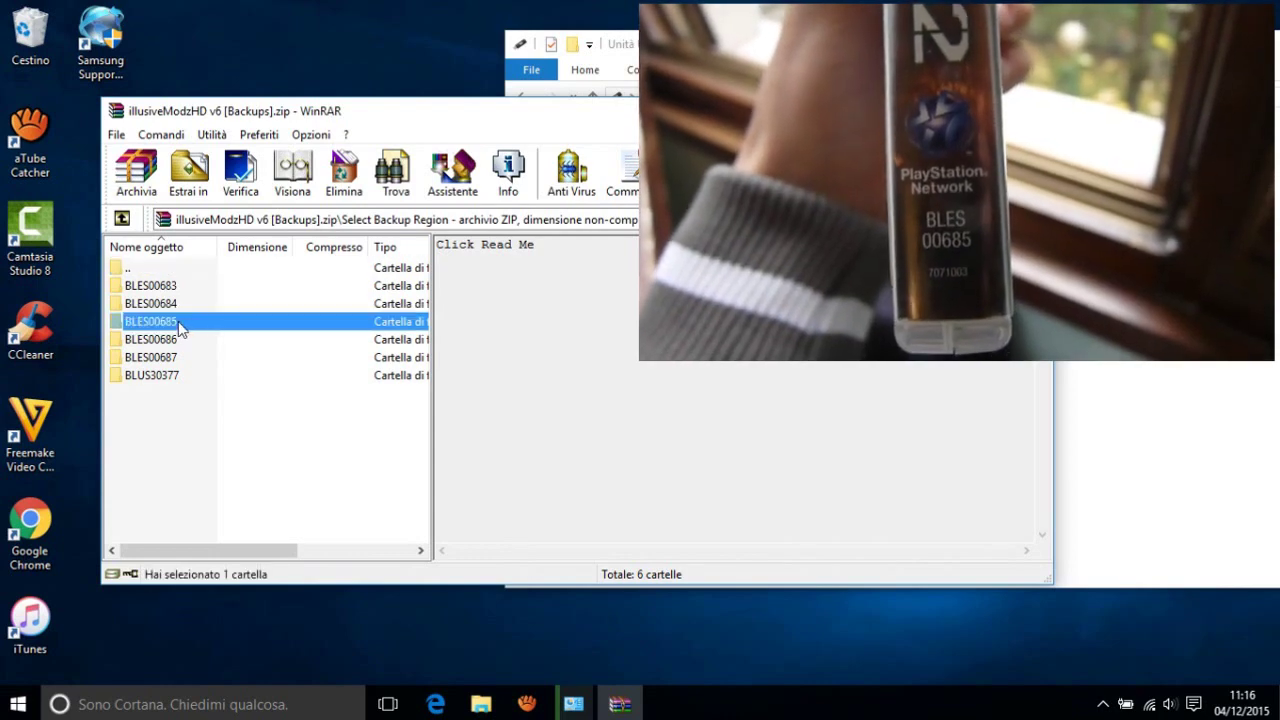
double_click(186, 323)
left_click(185, 291)
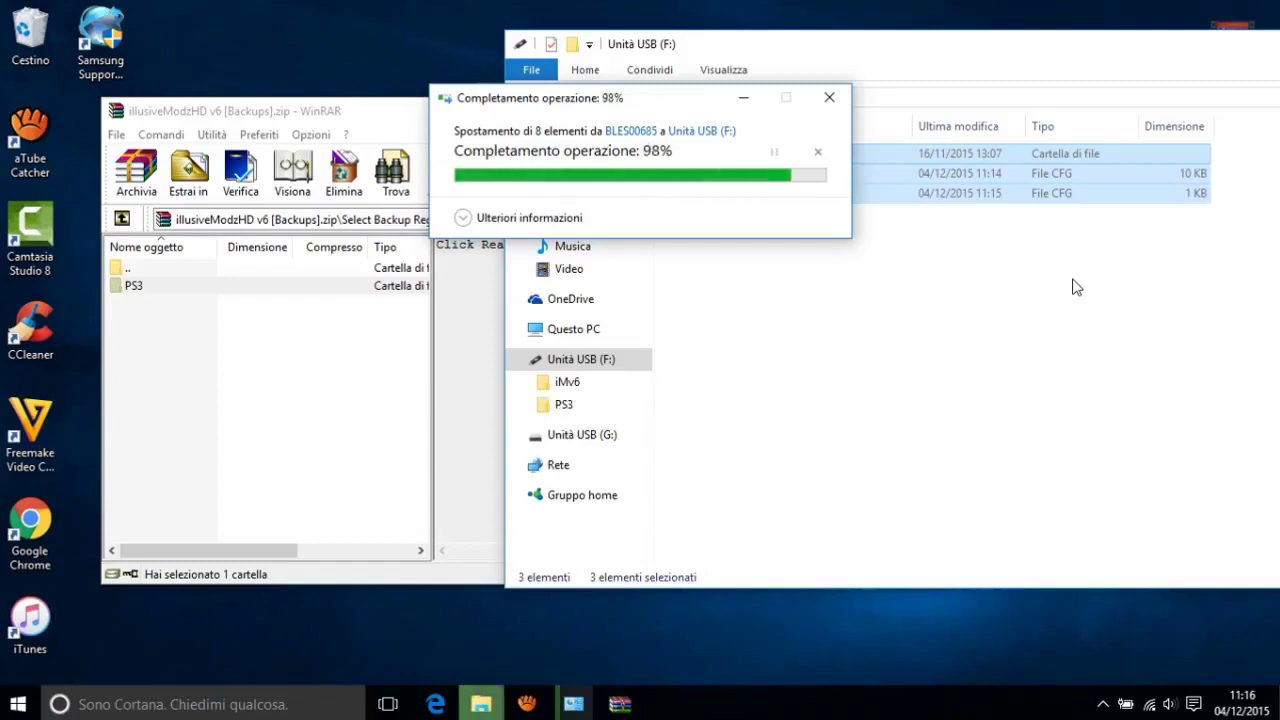
left_click_drag(988, 337, 855, 293)
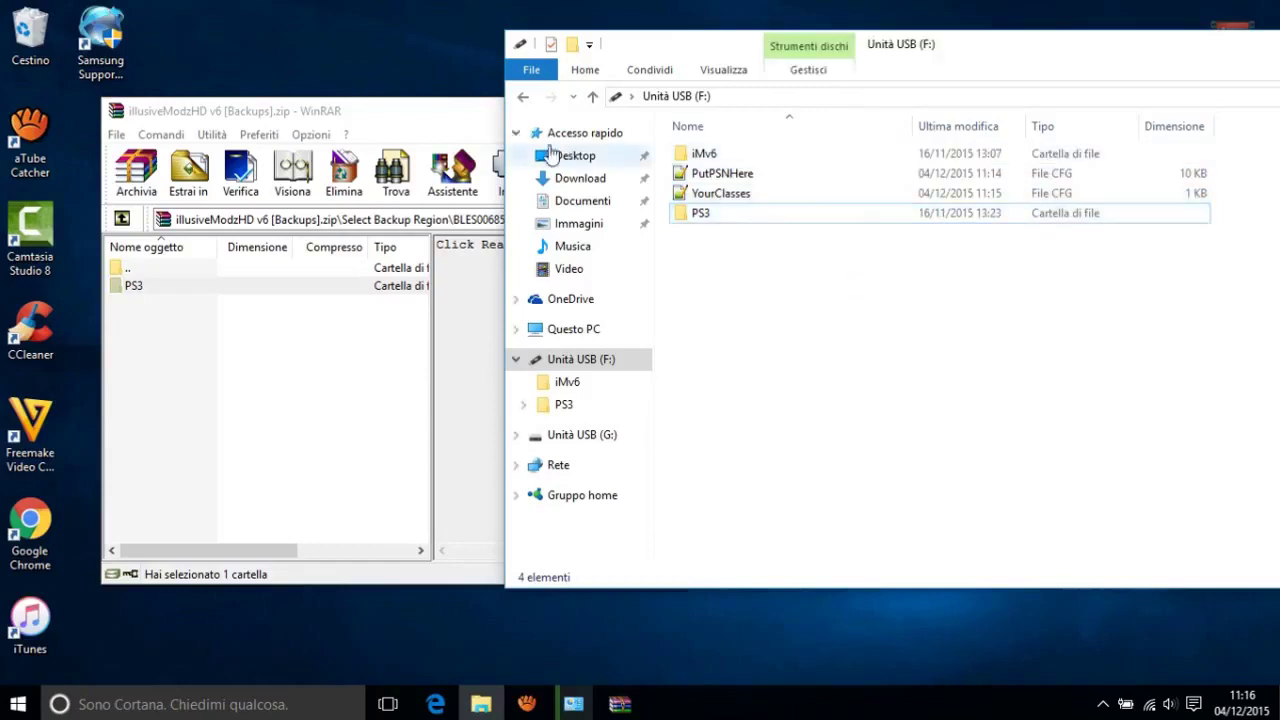
Close the archive window and the File Explorer window of the USB drive.
left_click(470, 114)
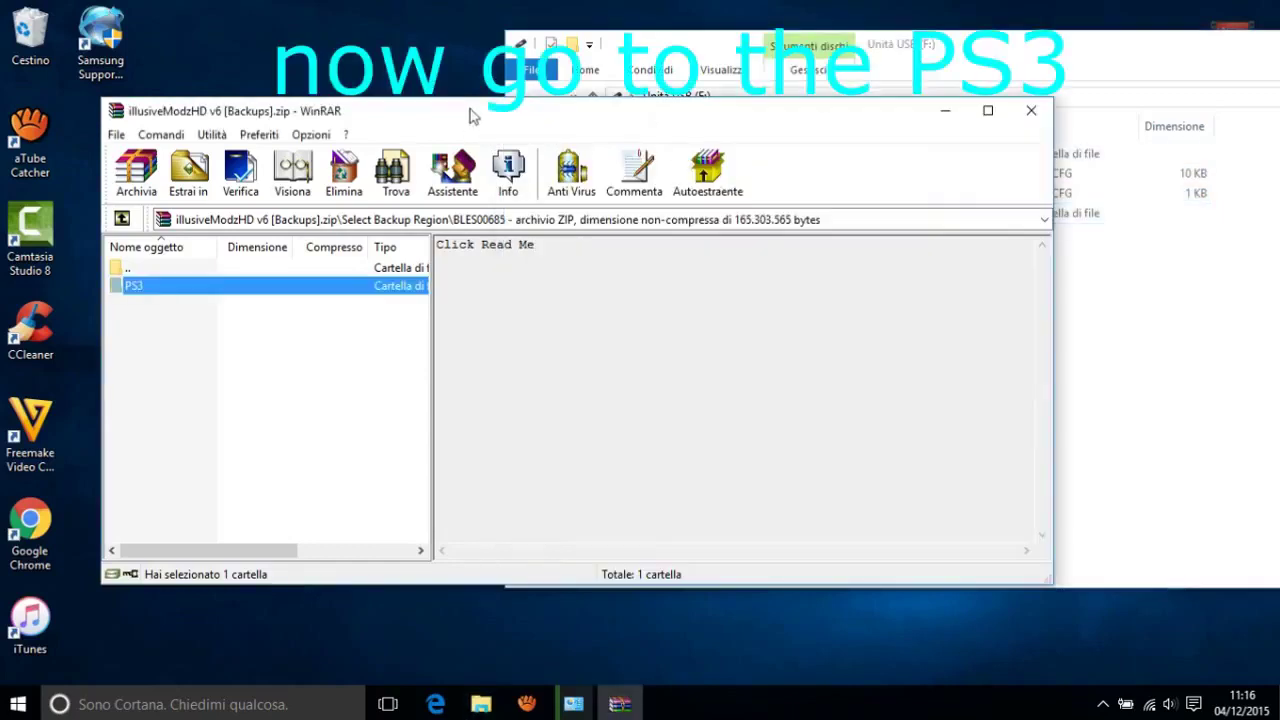
left_click(1031, 111)
left_click_drag(1037, 52, 667, 77)
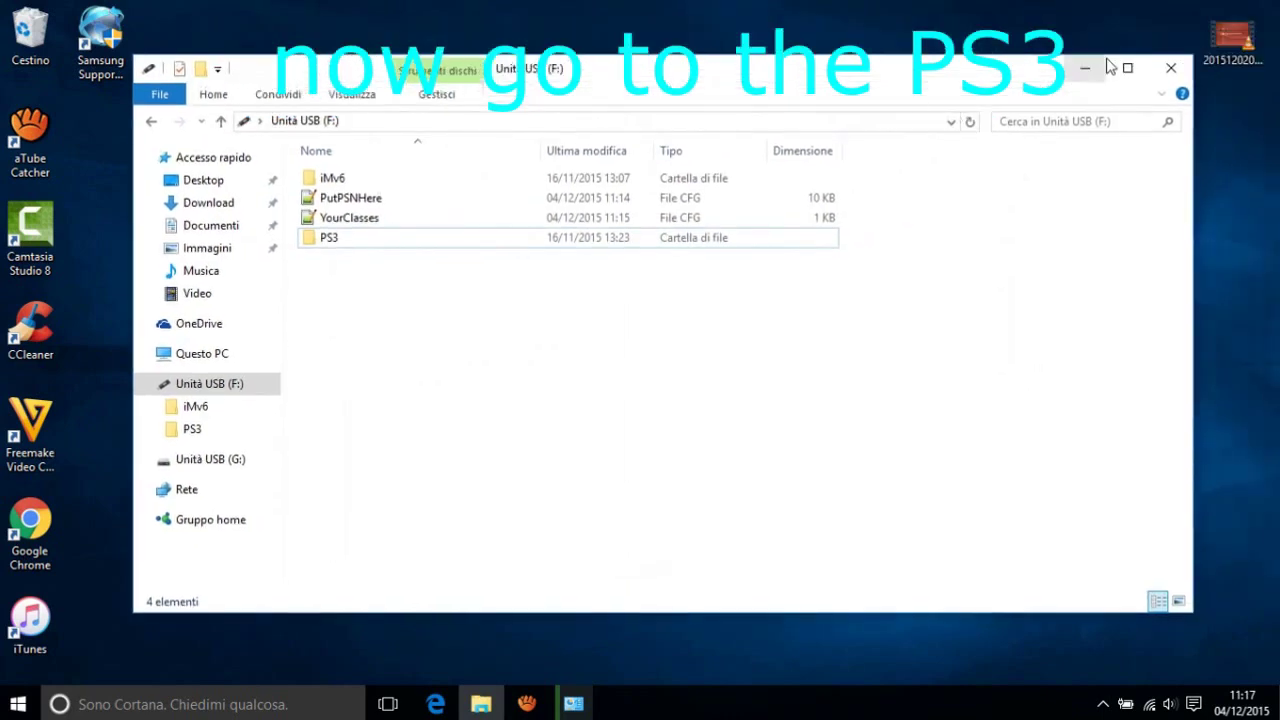
left_click(1169, 70)
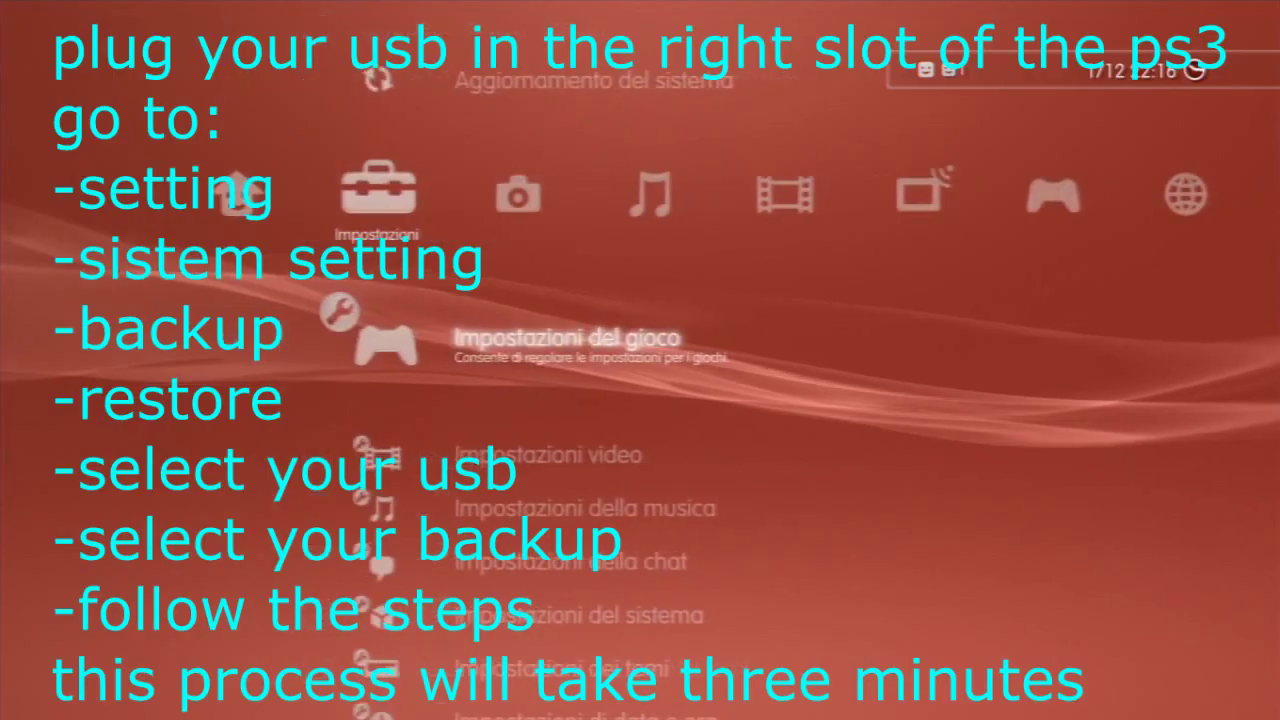
Switch to the PS3 and open Impostazioni del sistema in the settings category.
key("Up")
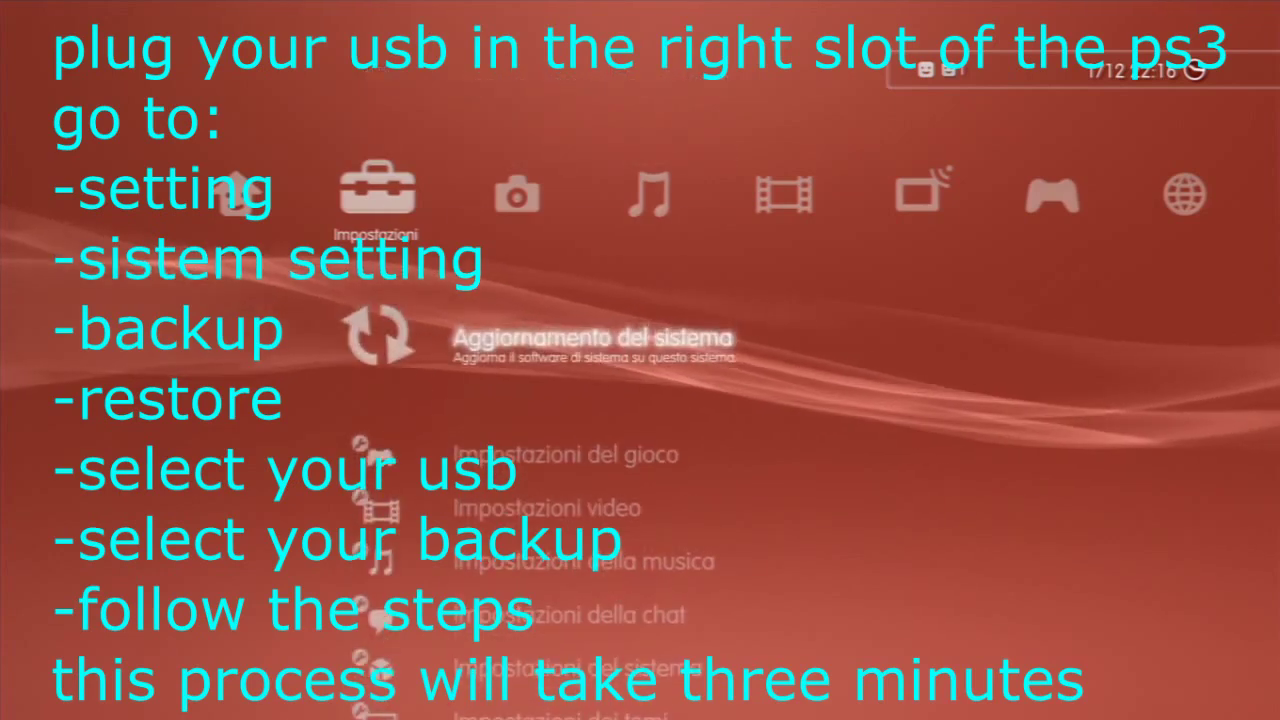
key("Down")
key("Down")
key("Down")
key("Down")
key("Down")
key("Down")
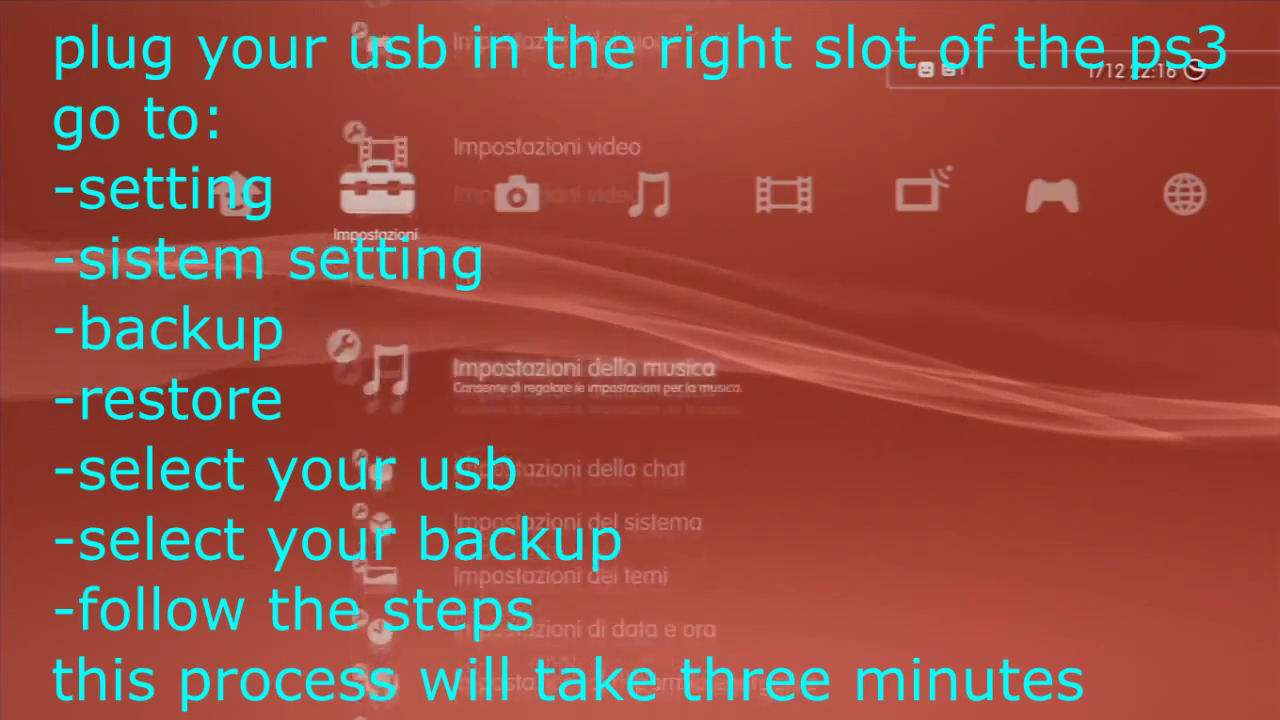
key("Down")
key("Down")
key("Down")
key("Down")
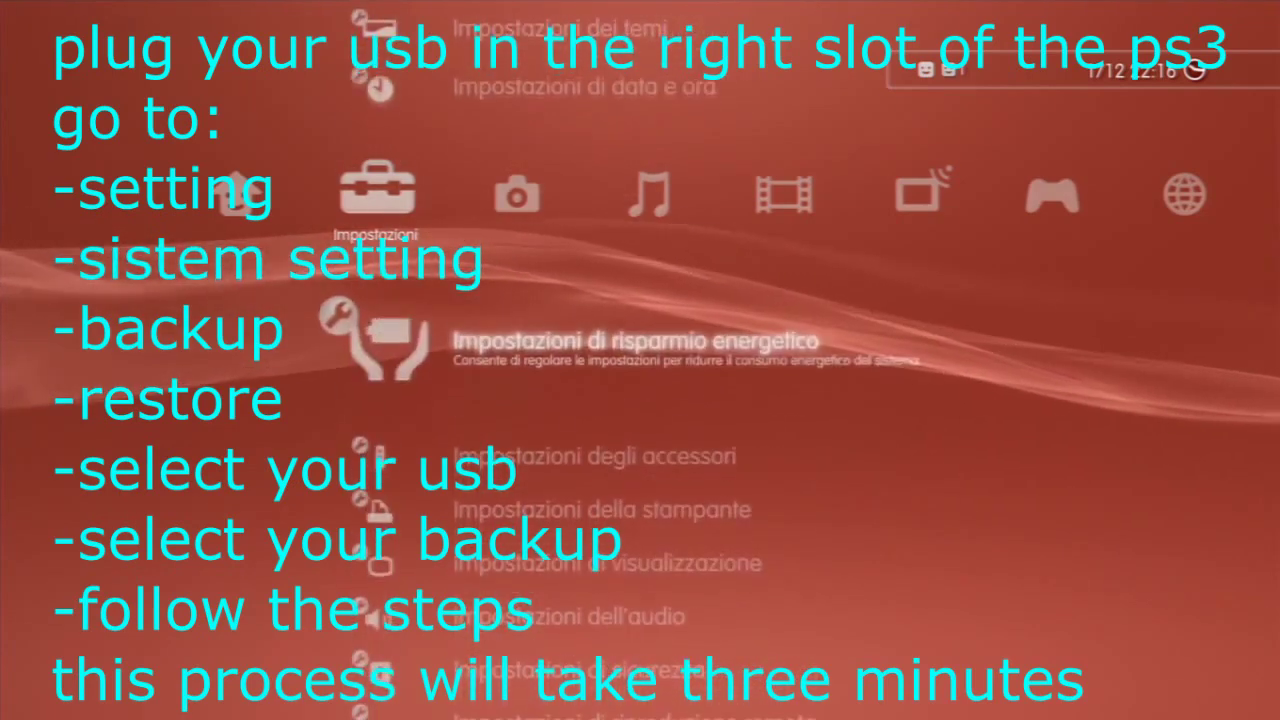
key("Up")
key("Up")
key("Up")
key("Up")
key("Up")
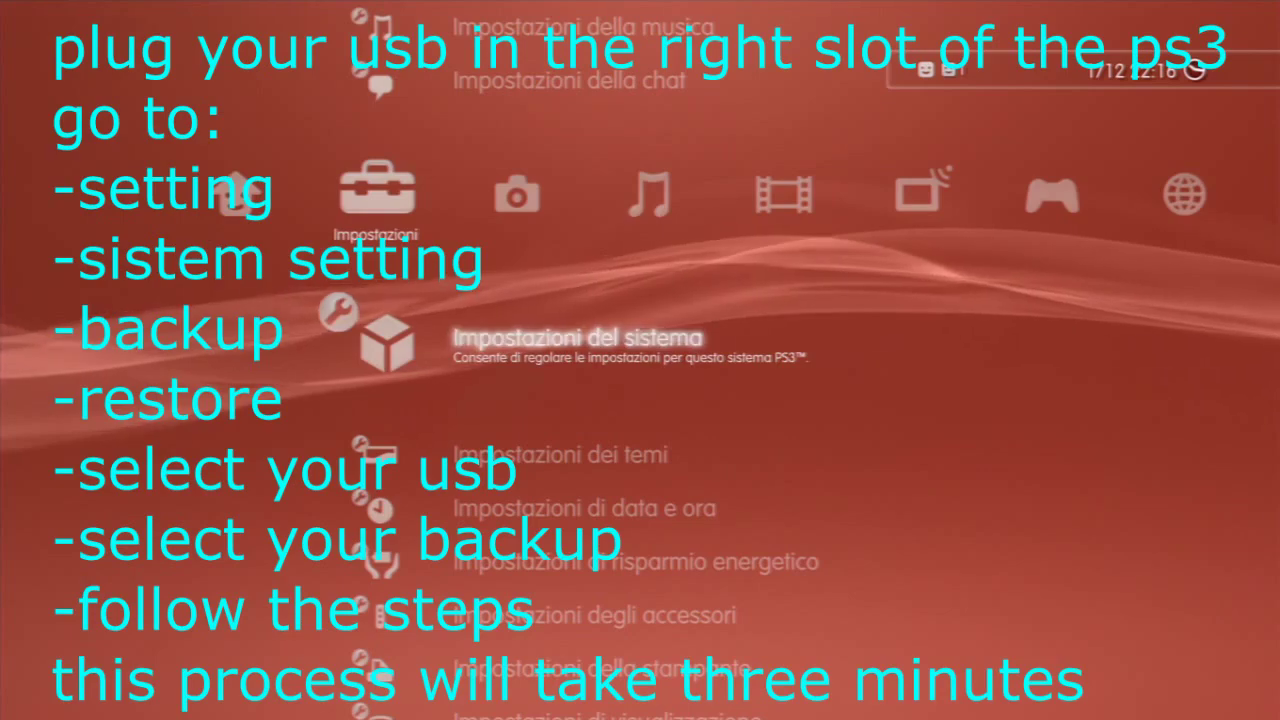
key("Return")
Open Utilità di backup from the system settings list.
key("Down")
key("Down")
key("Down")
key("Down")
key("Down")
key("Down")
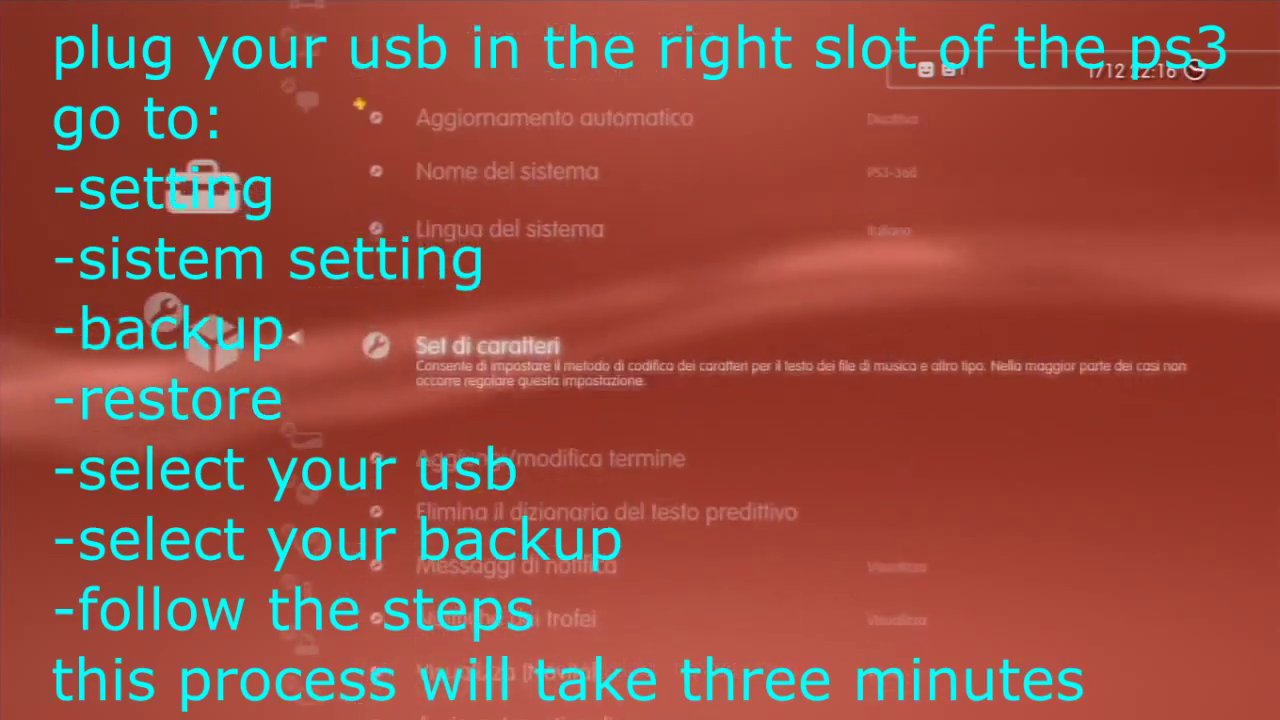
key("Down")
key("Down")
key("Down")
key("Down")
key("Down")
key("Down")
key("Down")
key("Down")
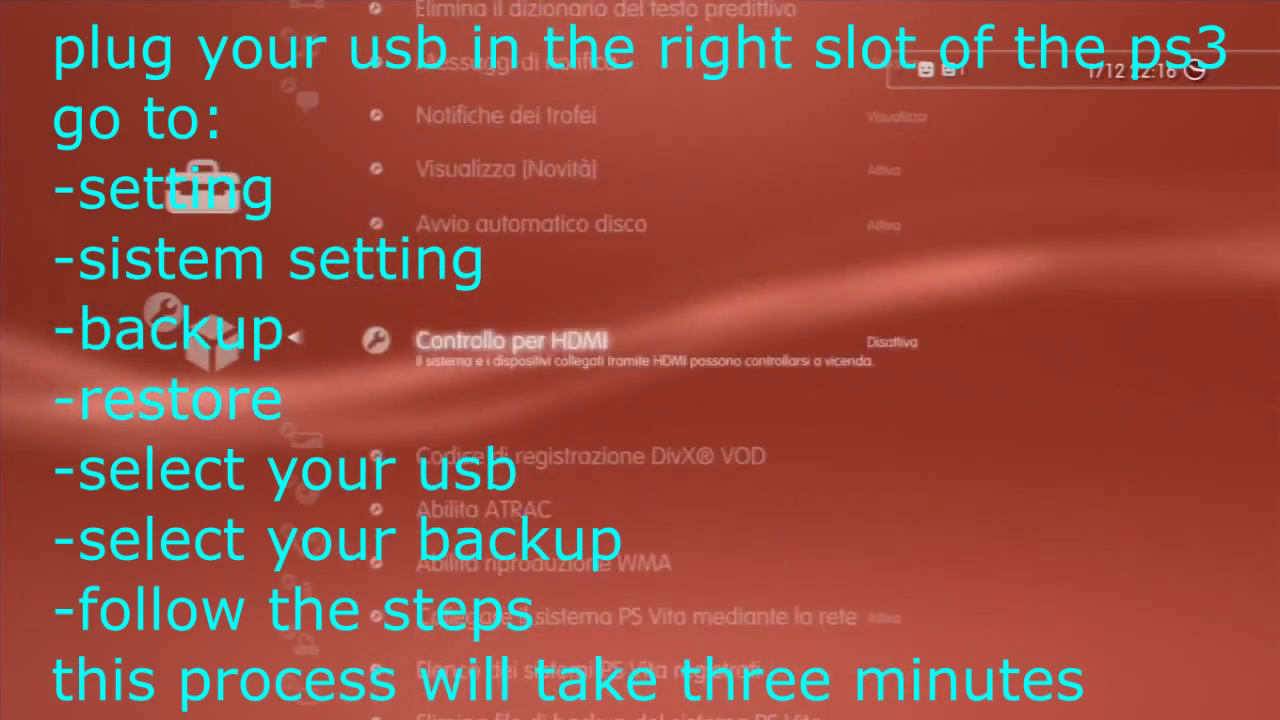
key("Down")
key("Down")
key("Down")
key("Down")
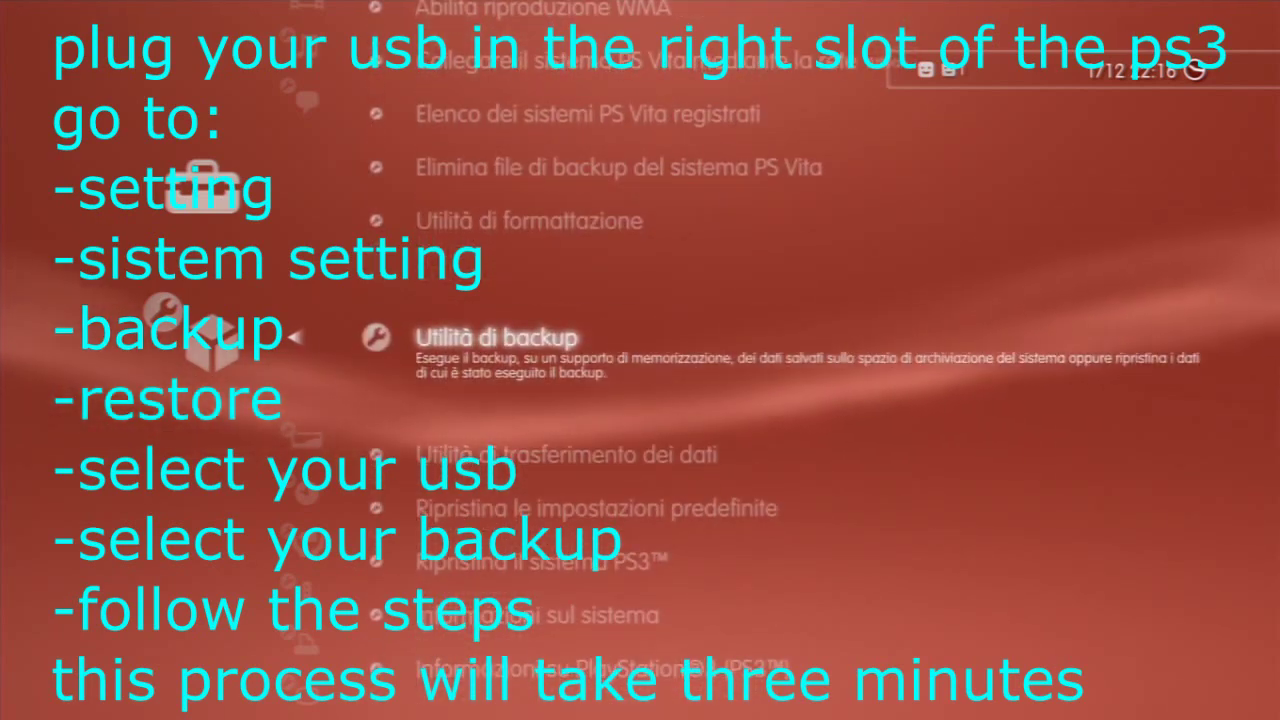
key("Return")
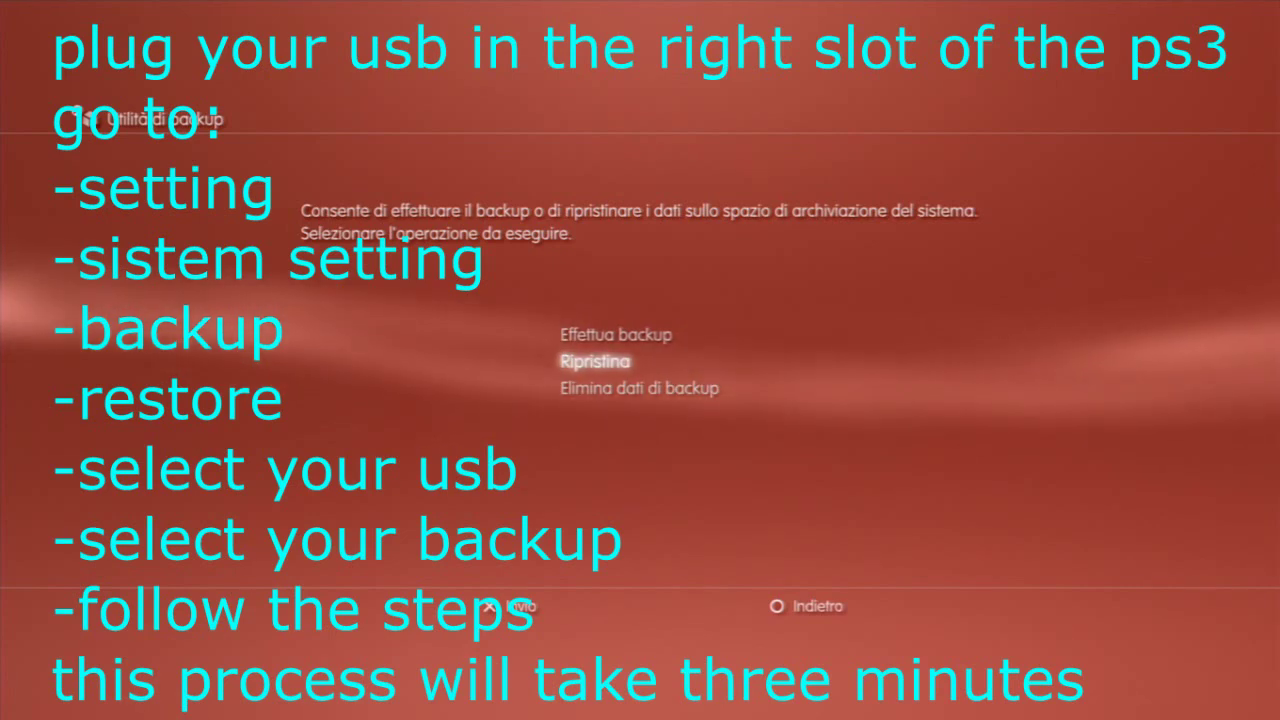
Choose Ripristina, accept erasing the system storage, and select Dispositivo USB (Cruzer) as the source of the backup data.
key("Return")
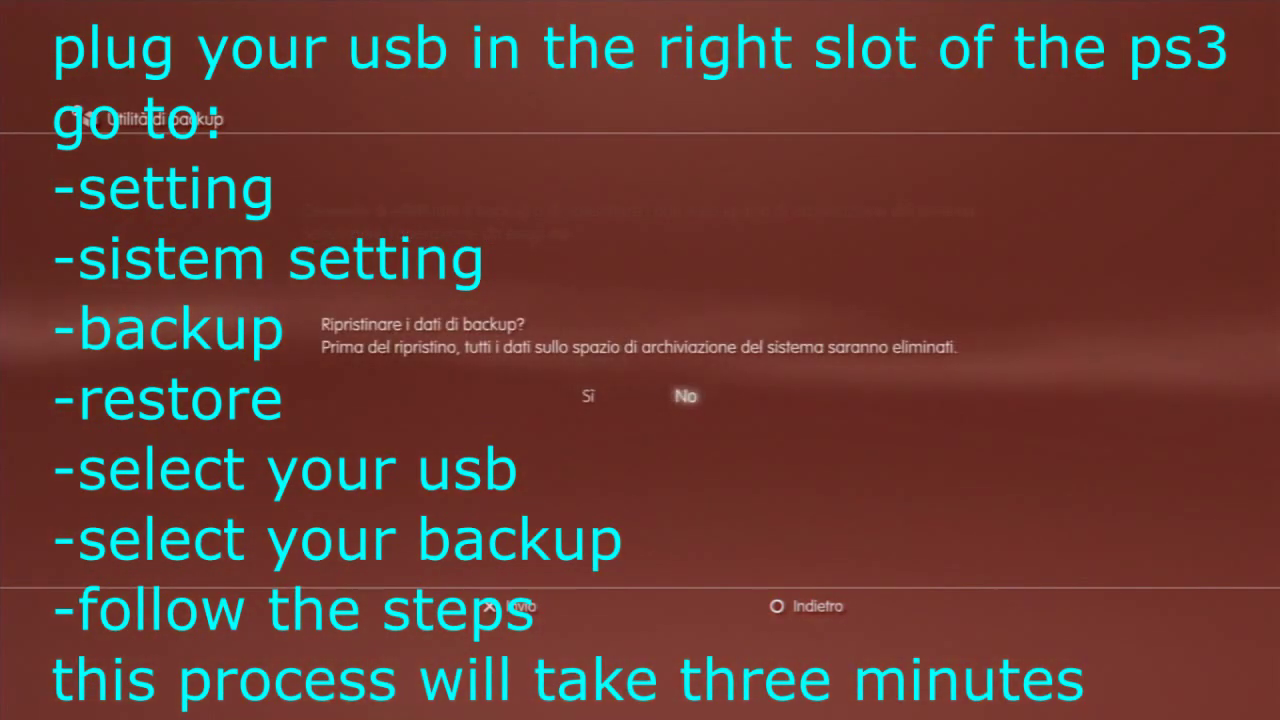
key("Return")
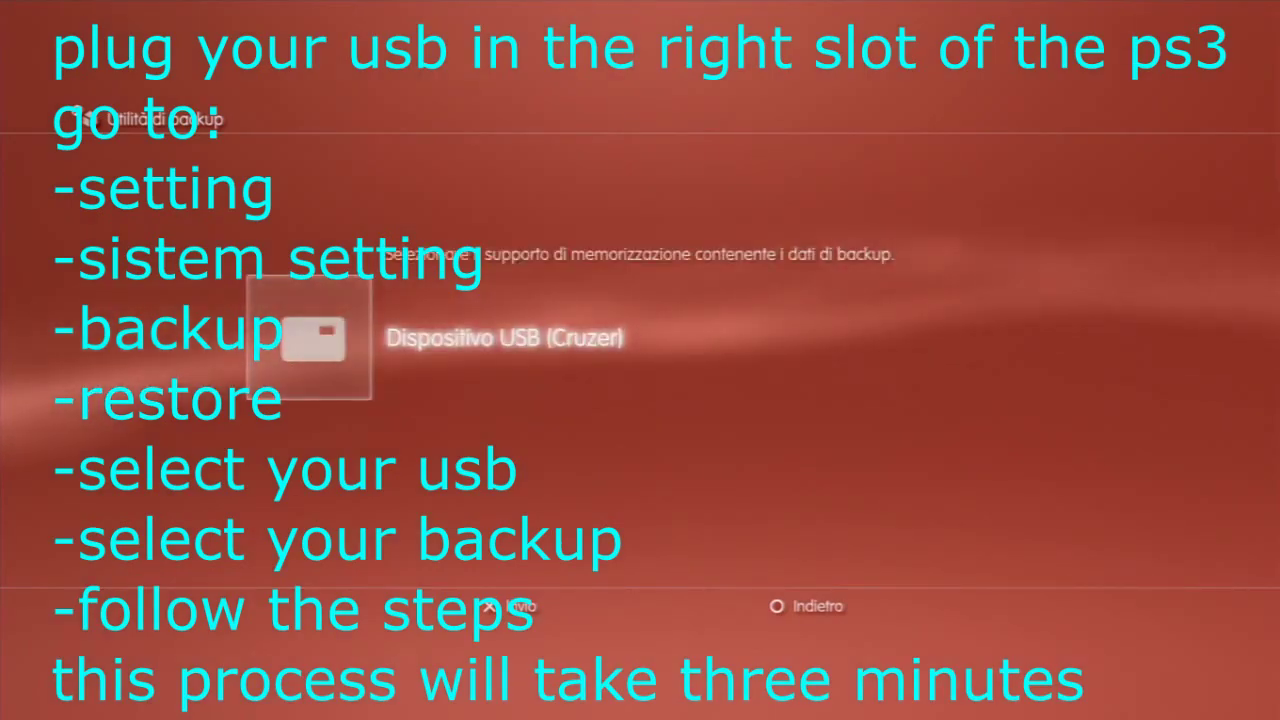
key("Return")
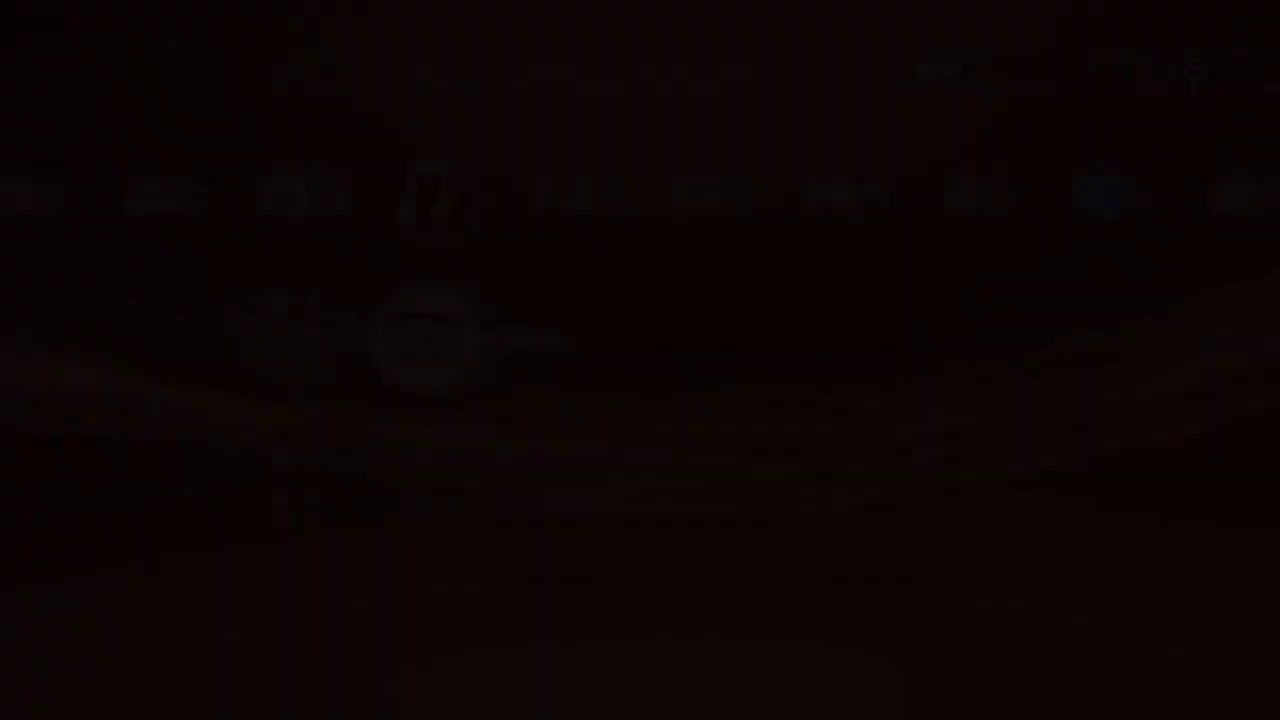
Examine the information of the Modern Warfare 2 entry in Utilità per dati di gioco within the Gioco category.
key("Right")
key("Right")
key("Left")
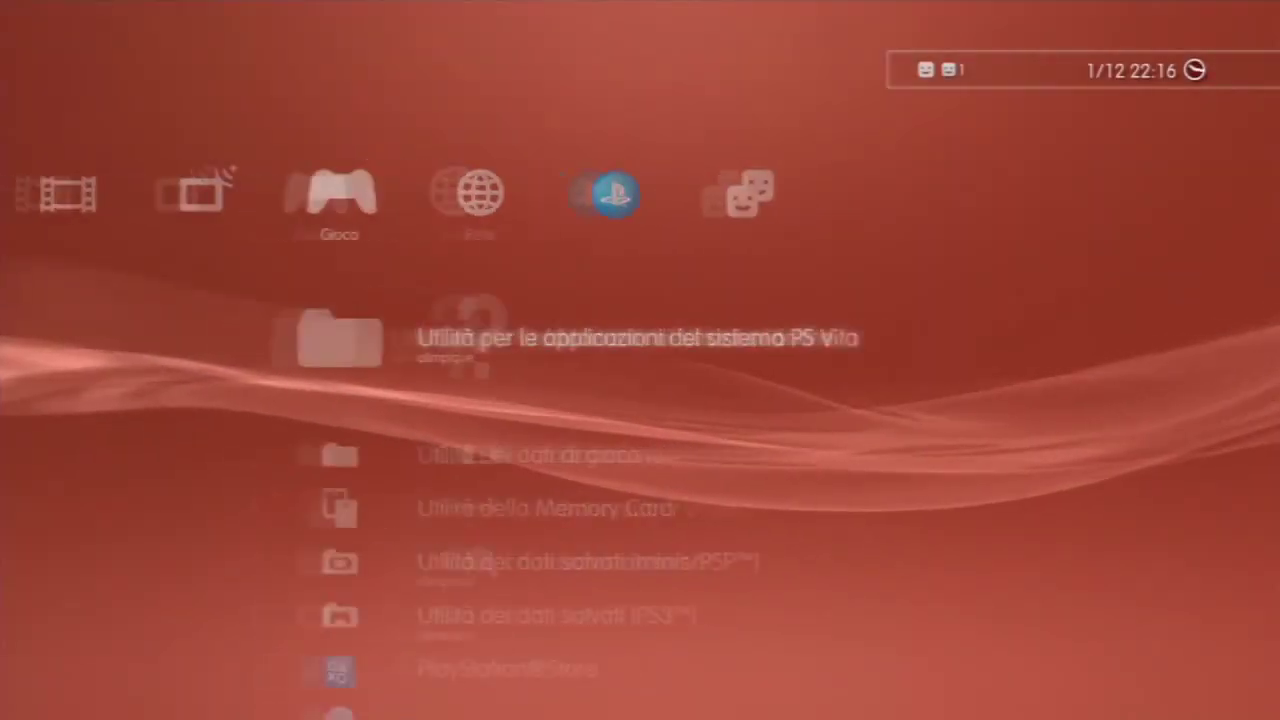
key("Down")
key("Return")
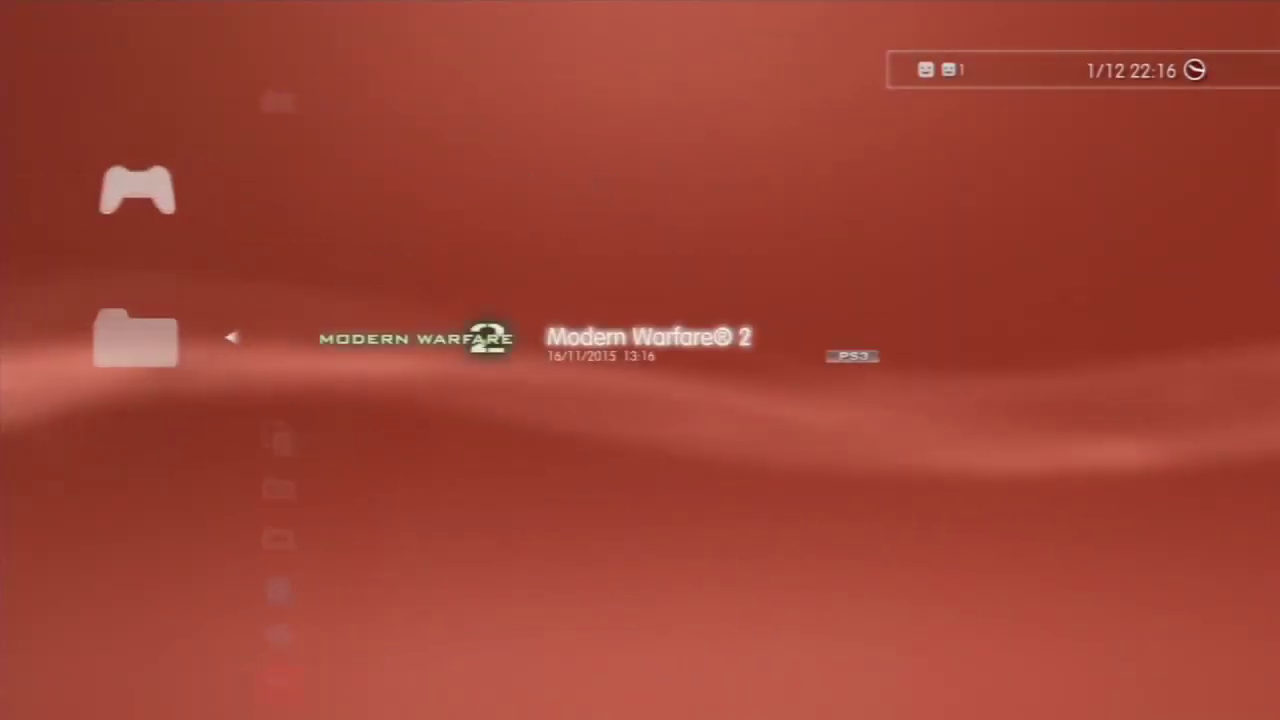
key("Menu")
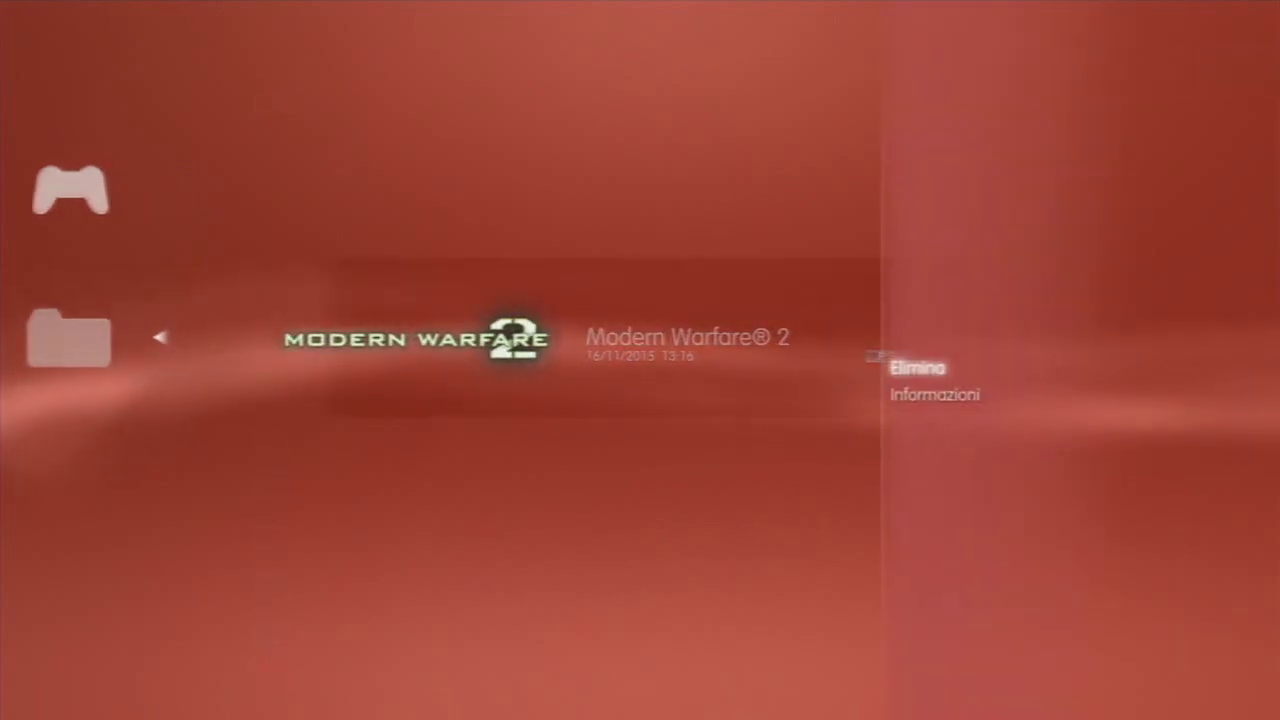
key("Return")
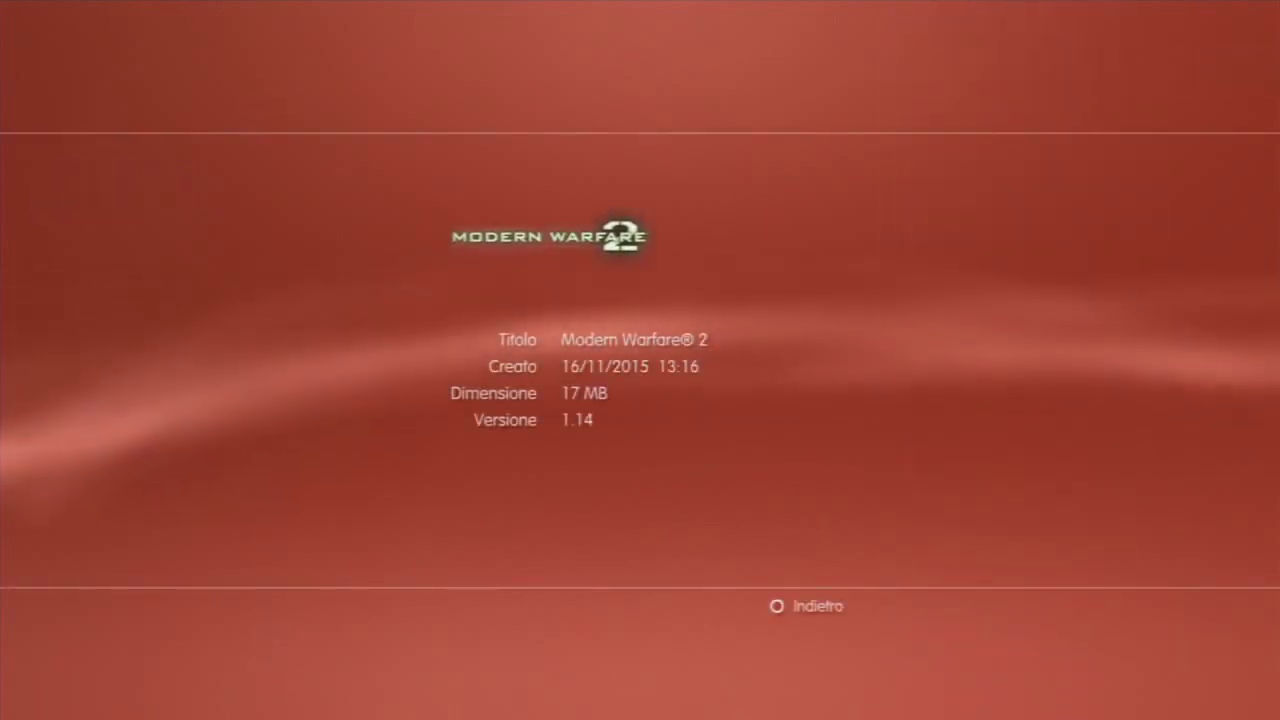
key("Escape")
key("Escape")
Launch Modern Warfare 2 from the Gioco category and highlight Multigiocatore as the game mode.
key("Down")
key("Down")
key("Down")
key("Down")
key("Down")
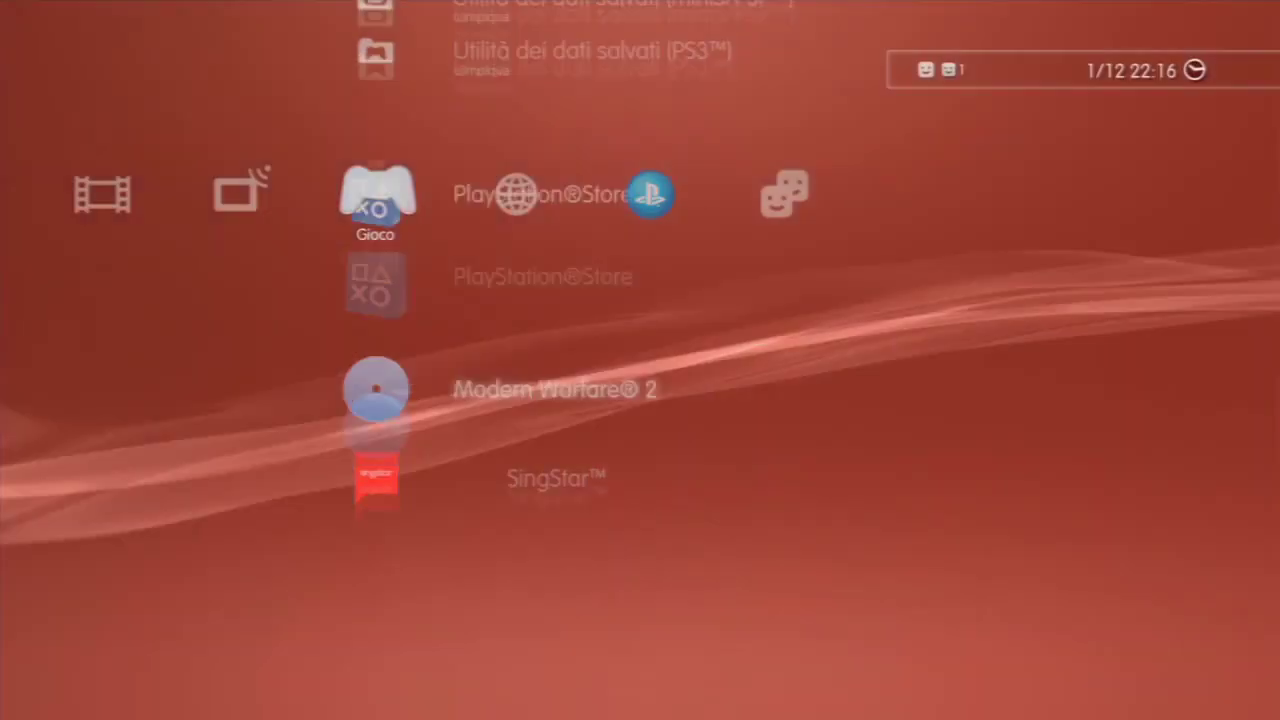
key("Return")
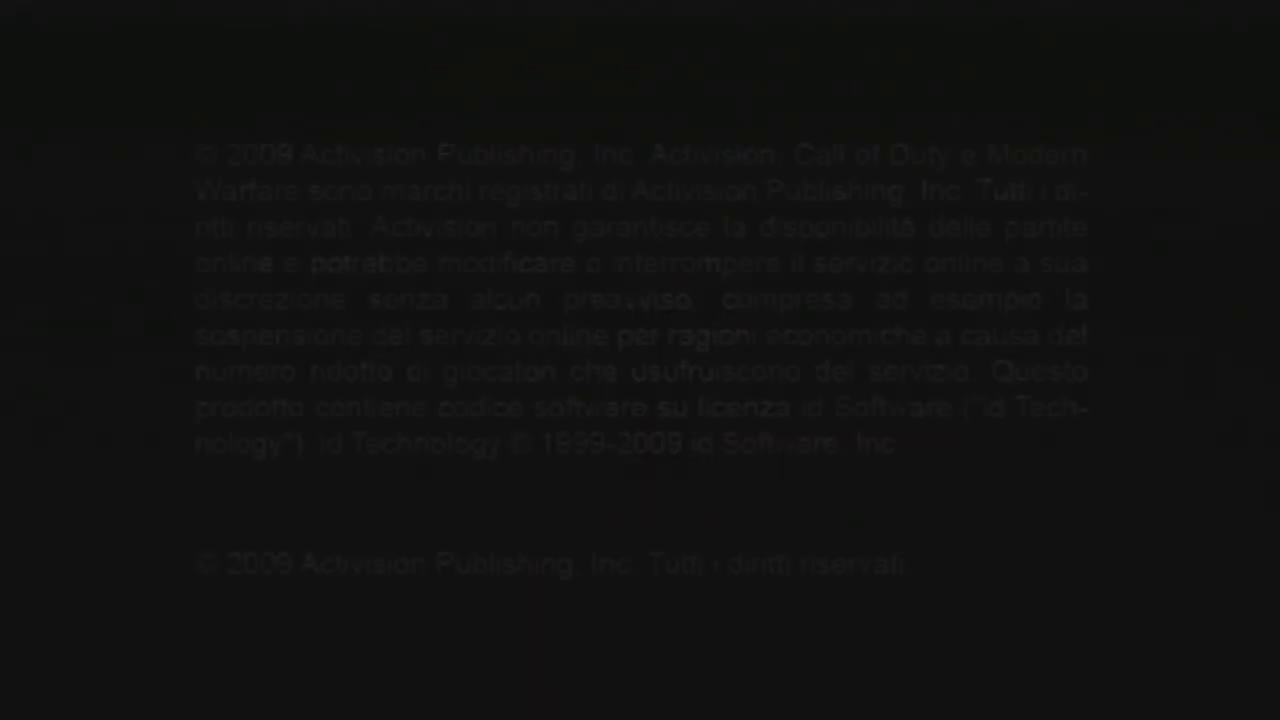
key("Return")
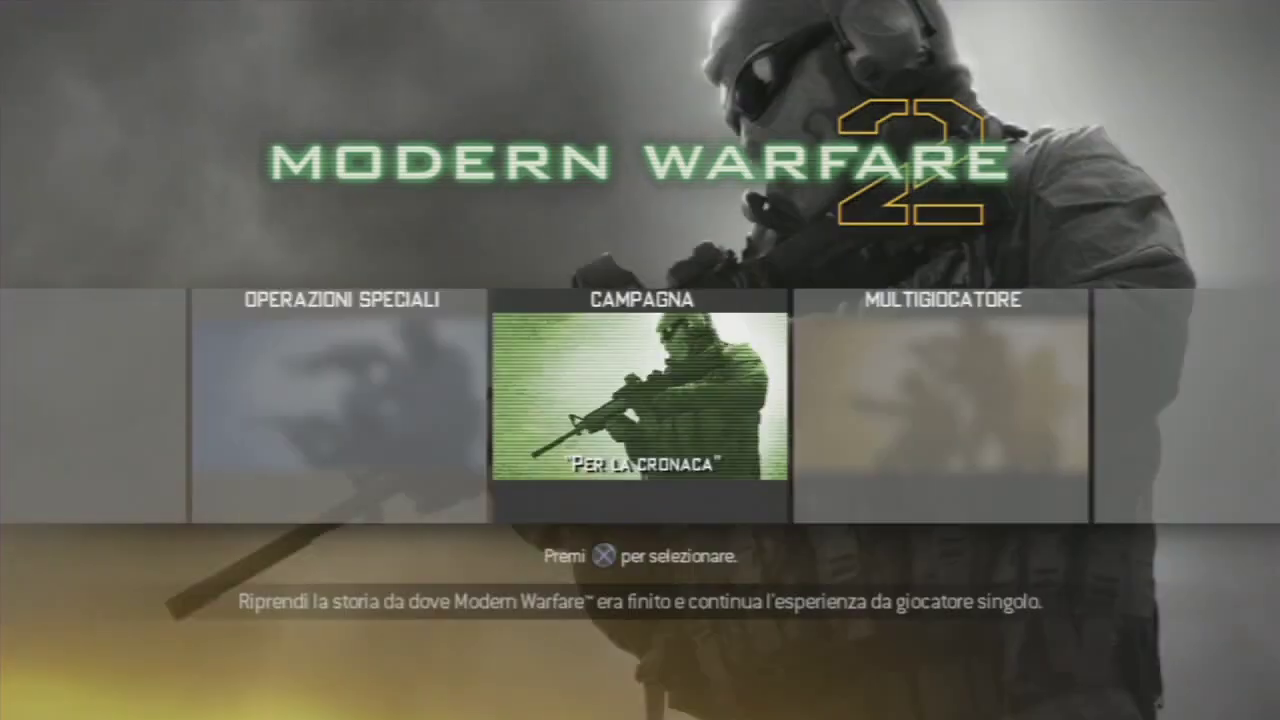
key("Right")
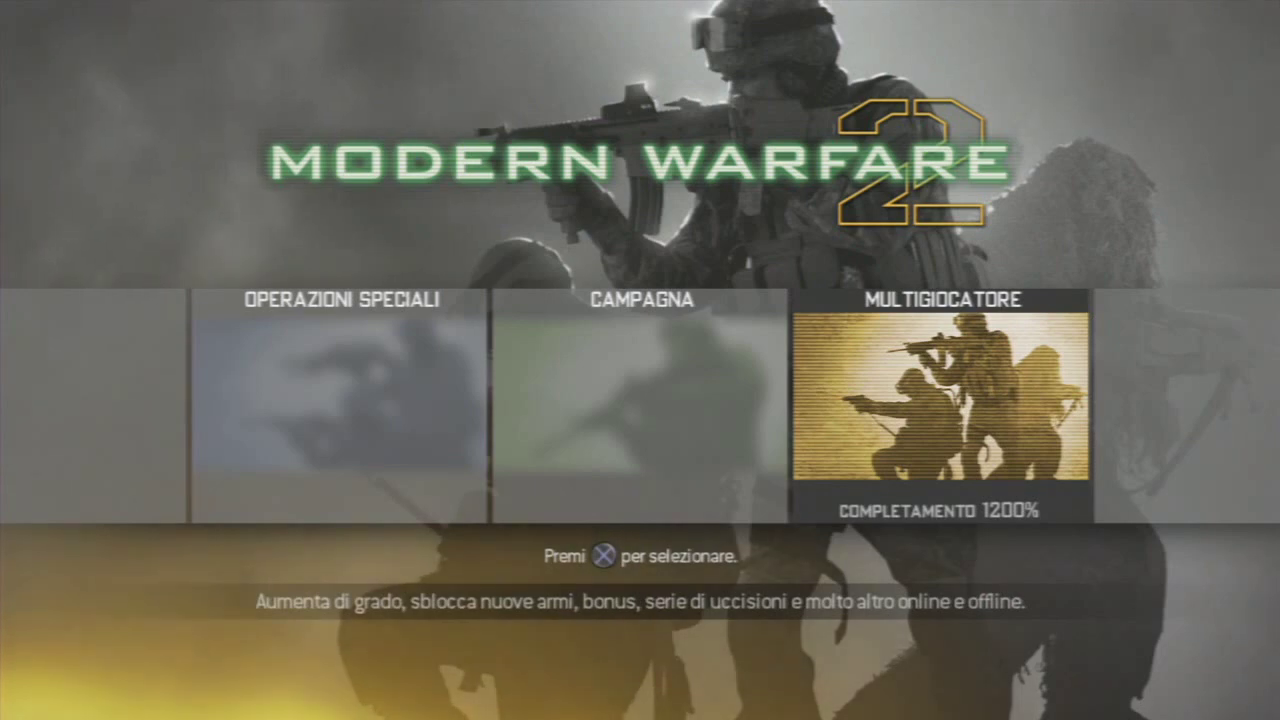